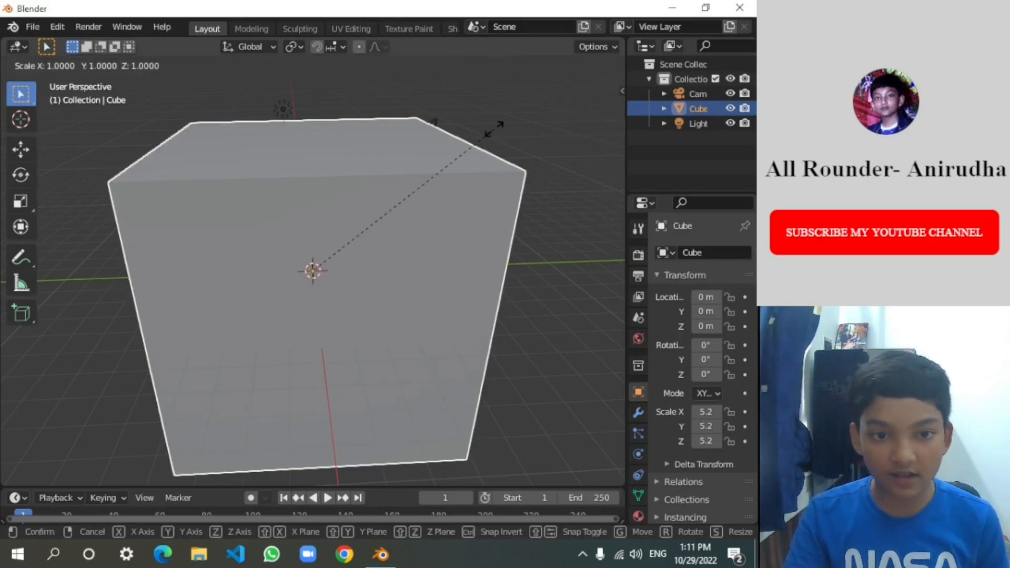
Flatten the cube along Z and enlarge it uniformly into a slab with scale about 8.1 by 8.1 by 0.6
{"action": "key", "text": "z"}
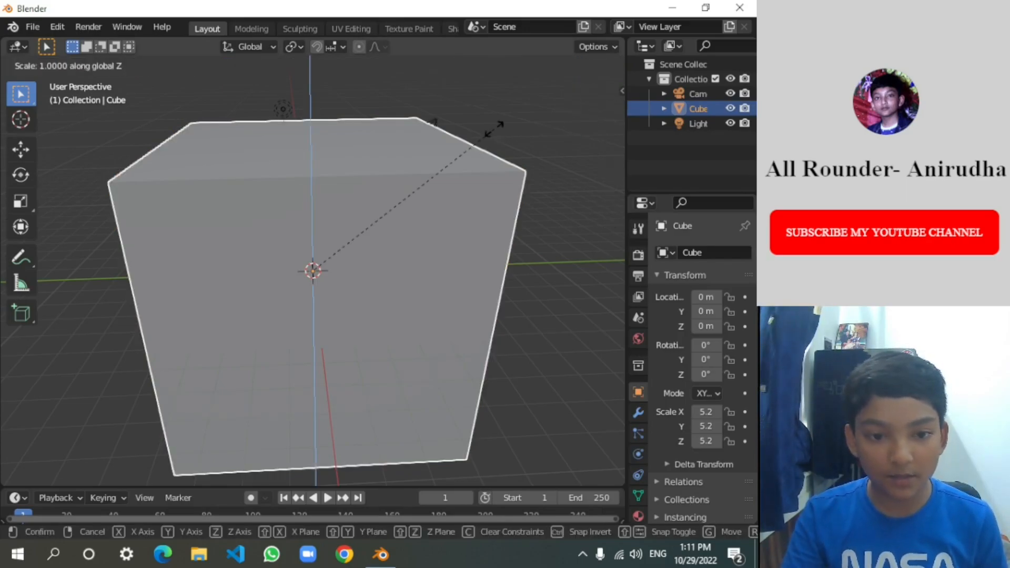
{"action": "left_click", "coordinate": [328, 260]}
{"action": "left_click", "coordinate": [516, 204]}
{"action": "left_click", "coordinate": [379, 255]}
{"action": "key", "text": "s"}
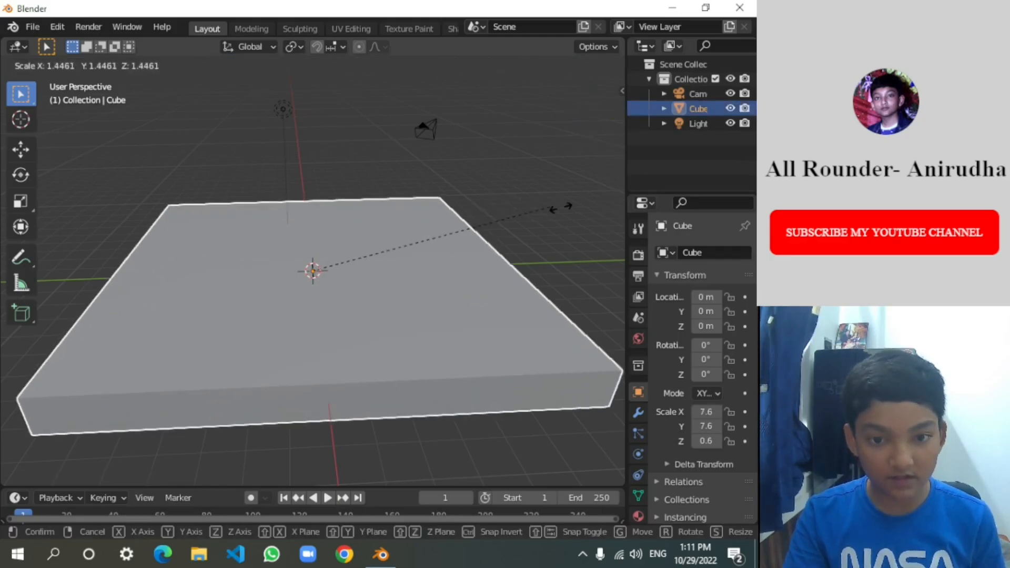
{"action": "left_click", "coordinate": [564, 208]}
{"action": "left_click", "coordinate": [542, 149]}
Add a second cube to the scene and raise it along Z to about 2.1 m
{"action": "left_click_drag", "start_coordinate": [588, 112], "coordinate": [537, 116]}
{"action": "left_click", "coordinate": [168, 65]}
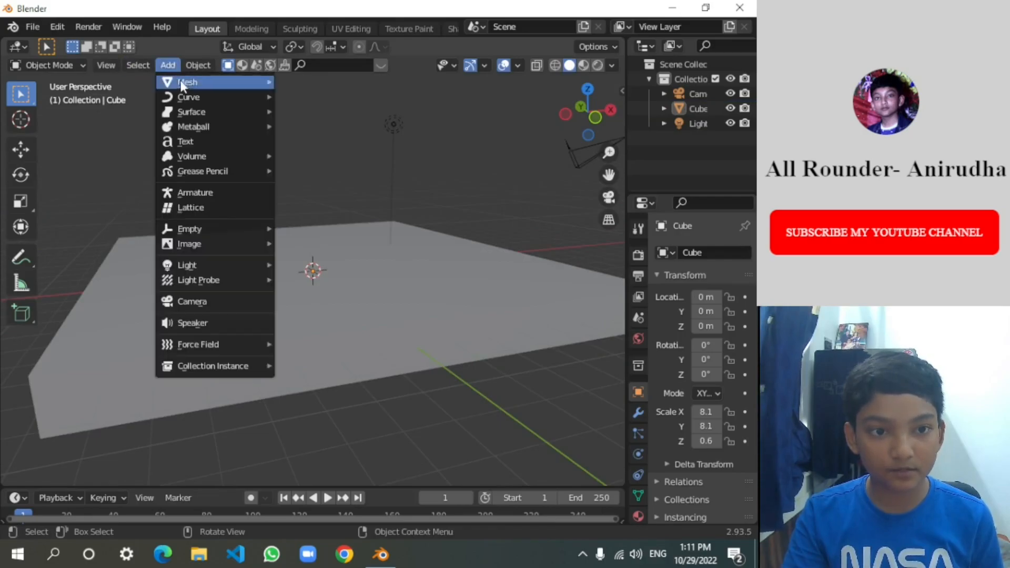
{"action": "mouse_move", "coordinate": [180, 81]}
{"action": "left_click", "coordinate": [308, 96]}
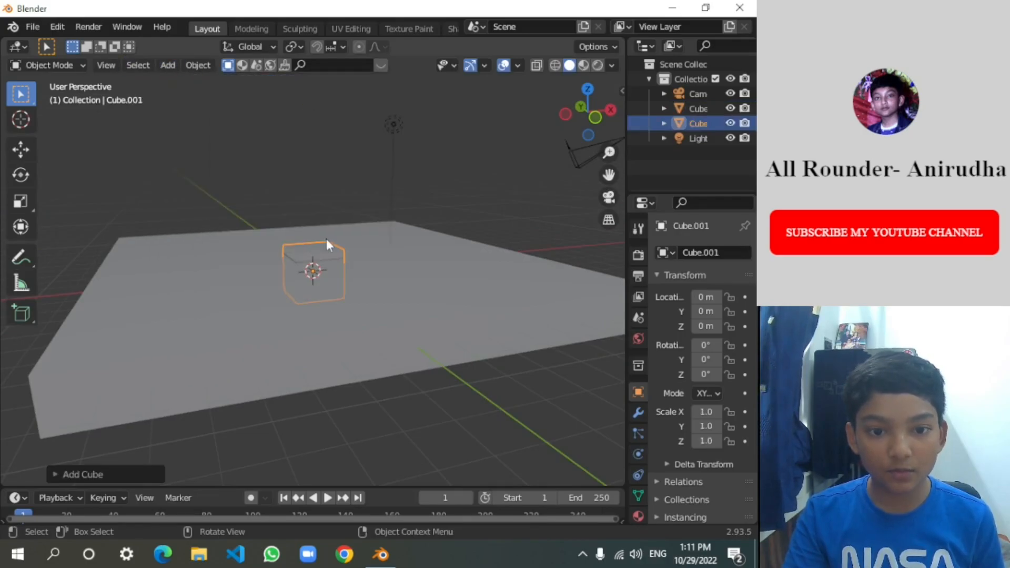
{"action": "left_click", "coordinate": [21, 150]}
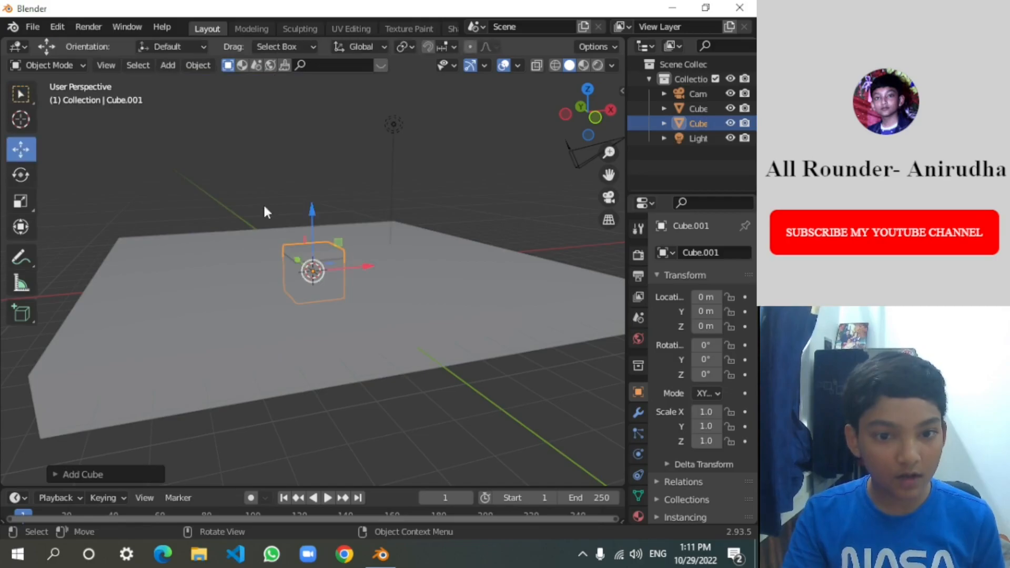
{"action": "left_click_drag", "start_coordinate": [315, 207], "coordinate": [312, 154]}
Scale the new cube to 0.2 along X and 0.2 along Y to make a slim pillar
{"action": "left_click", "coordinate": [21, 226]}
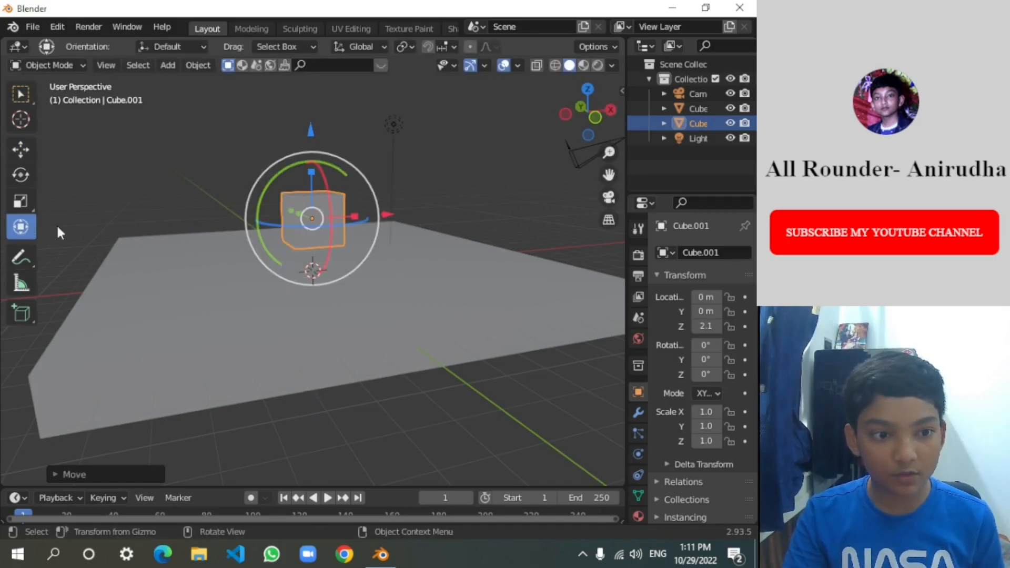
{"action": "type", "text": "sx0.2"}
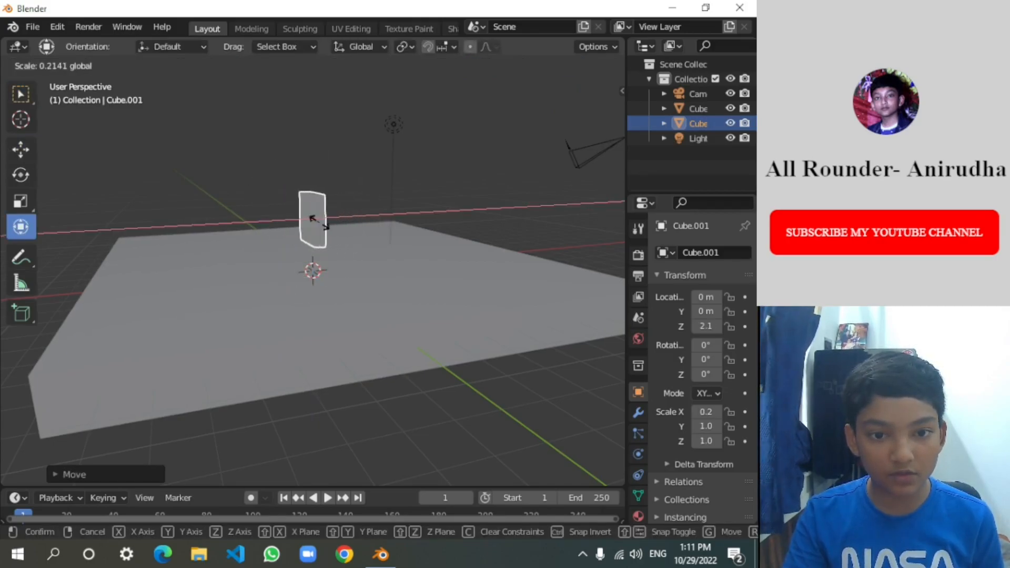
{"action": "key", "text": "Return"}
{"action": "left_click_drag", "start_coordinate": [577, 115], "coordinate": [600, 118]}
{"action": "type", "text": "sy0.2"}
{"action": "key", "text": "Return"}
Move the pillar towards the slab's edge, to about X -6.6 m, Y 3.8 m, Z 1.8 m
{"action": "mouse_move", "coordinate": [579, 116]}
{"action": "left_mouse_down"}
{"action": "mouse_move", "coordinate": [592, 118]}
{"action": "mouse_move", "coordinate": [584, 113]}
{"action": "left_mouse_up"}
{"action": "left_click", "coordinate": [314, 208]}
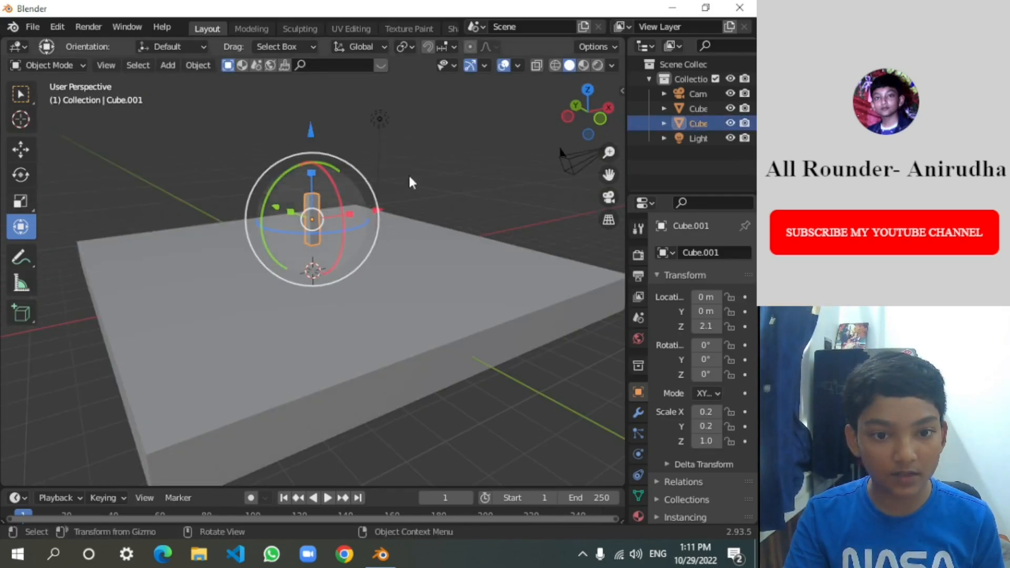
{"action": "left_click_drag", "start_coordinate": [312, 220], "coordinate": [112, 227]}
{"action": "left_click", "coordinate": [451, 168]}
In a side orthographic view, lower the pillar to about Z 1.7 m and shift it along Y to about 5.5 m
{"action": "left_click_drag", "start_coordinate": [576, 113], "coordinate": [656, 100]}
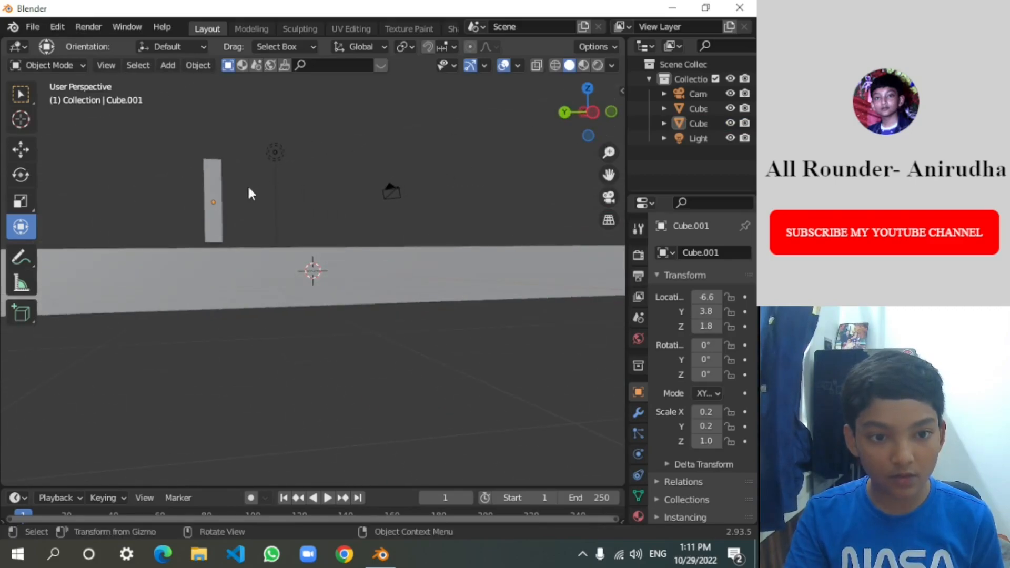
{"action": "left_click", "coordinate": [216, 200]}
{"action": "left_click", "coordinate": [590, 114]}
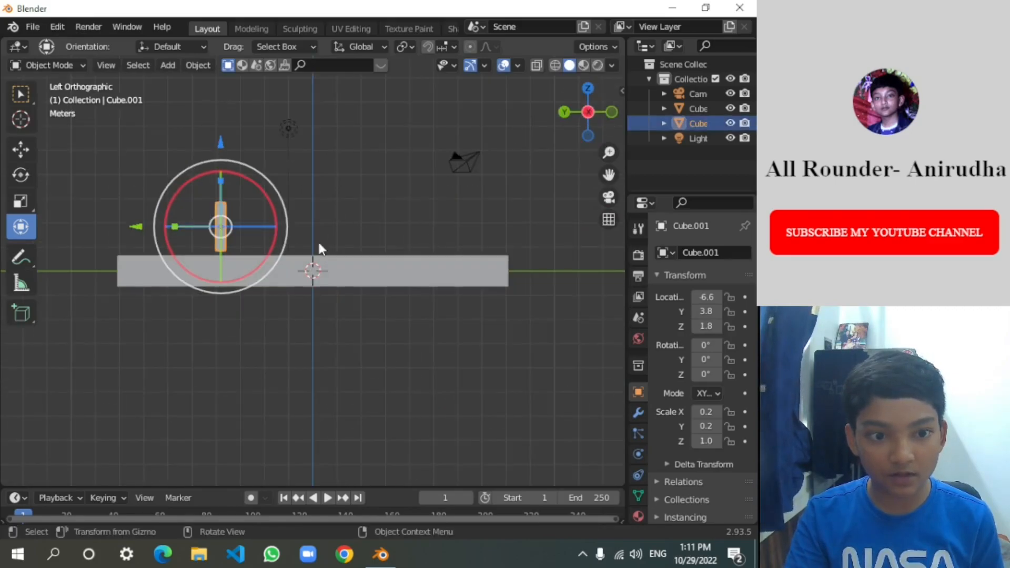
{"action": "left_click", "coordinate": [318, 240]}
{"action": "left_click", "coordinate": [221, 226]}
{"action": "left_click_drag", "start_coordinate": [222, 141], "coordinate": [221, 147]}
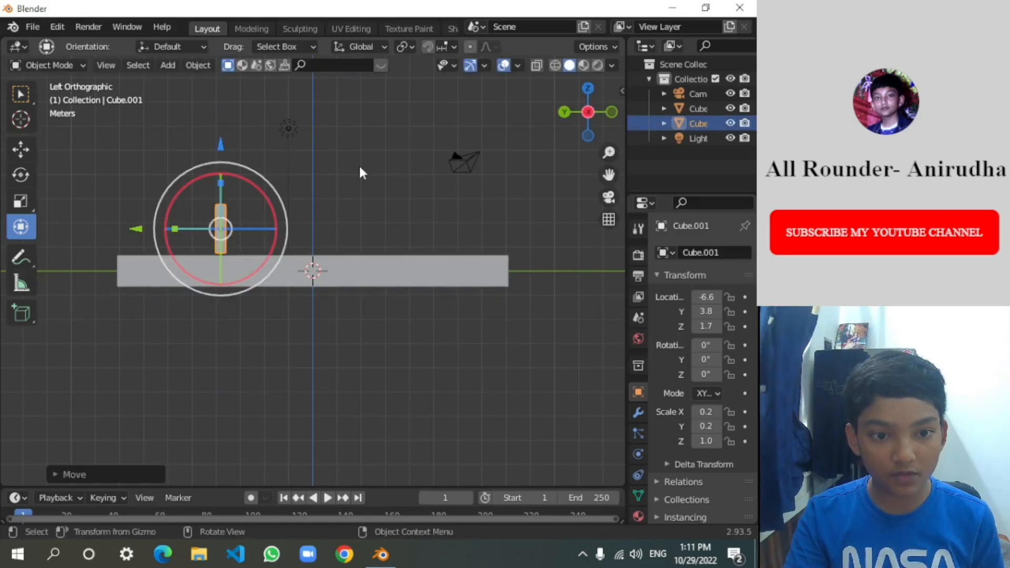
{"action": "left_click", "coordinate": [359, 164]}
{"action": "left_click", "coordinate": [221, 243]}
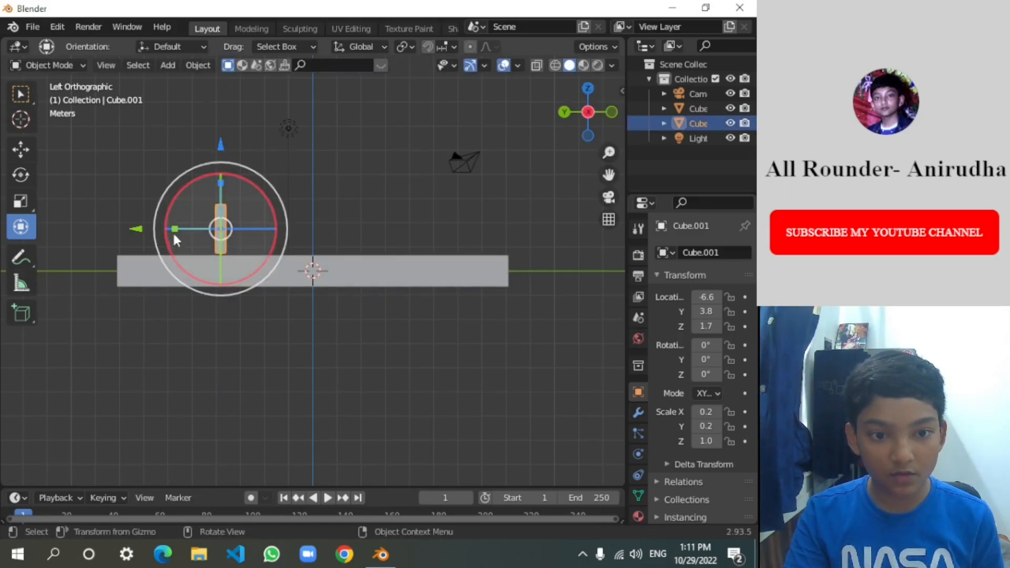
{"action": "left_click_drag", "start_coordinate": [143, 232], "coordinate": [103, 232]}
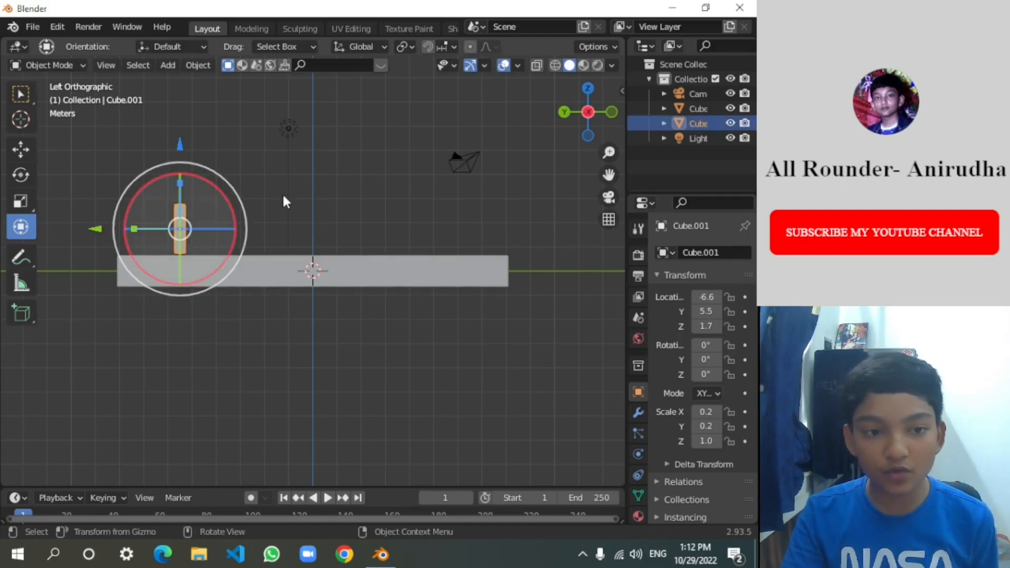
Paste six copies of the pillar and space them about 1 m apart along Y in a row of seven
{"action": "key", "text": "ctrl+v"}
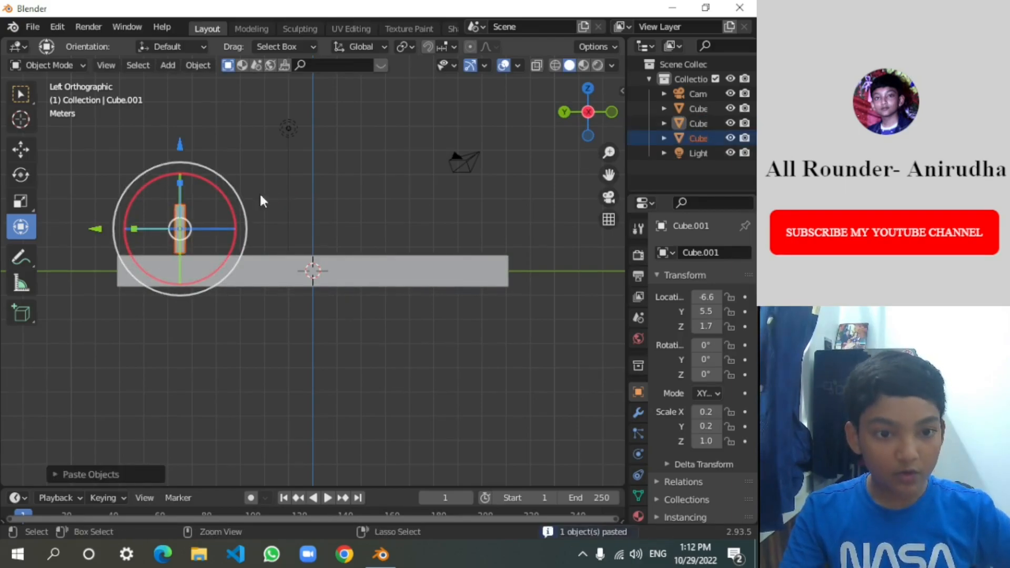
{"action": "key", "text": "g"}
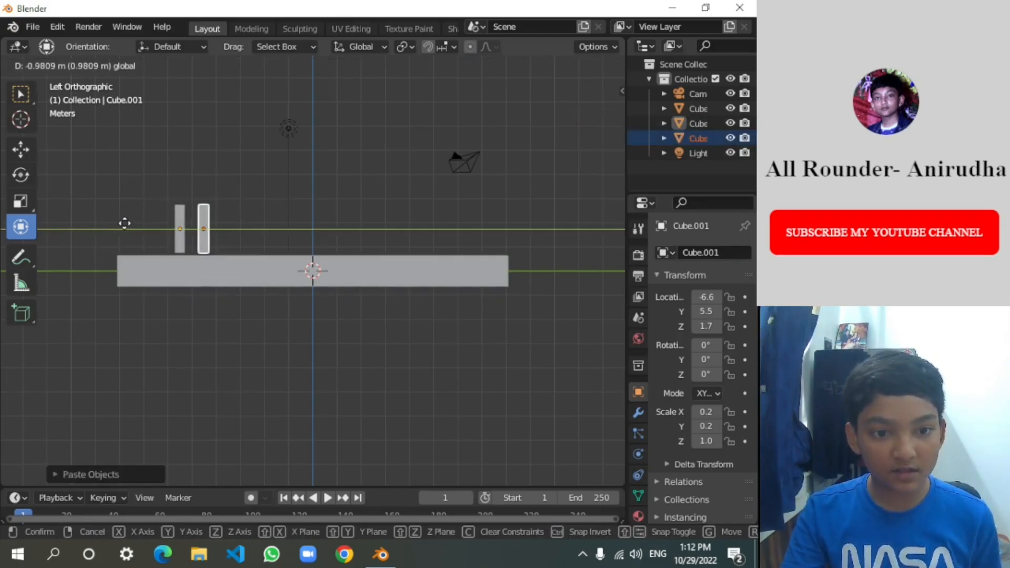
{"action": "left_click_drag", "start_coordinate": [125, 224], "coordinate": [126, 225]}
{"action": "key", "text": "ctrl+c"}
{"action": "key", "text": "ctrl+v"}
{"action": "left_click_drag", "start_coordinate": [126, 227], "coordinate": [174, 226]}
{"action": "key", "text": "ctrl+c"}
{"action": "key", "text": "ctrl+v"}
{"action": "key", "text": "ctrl+c"}
{"action": "key", "text": "ctrl+v"}
{"action": "left_click_drag", "start_coordinate": [174, 226], "coordinate": [240, 228]}
{"action": "key", "text": "ctrl+c"}
{"action": "key", "text": "ctrl+v"}
{"action": "key", "text": "ctrl+c"}
{"action": "key", "text": "ctrl+v"}
Stretch the second pillar along Z so it is taller than the first, and raise its base to the slab's top
{"action": "left_click", "coordinate": [205, 226]}
{"action": "left_click_drag", "start_coordinate": [206, 147], "coordinate": [206, 121]}
{"action": "left_click_drag", "start_coordinate": [205, 158], "coordinate": [205, 118]}
{"action": "left_click_drag", "start_coordinate": [205, 157], "coordinate": [203, 181]}
{"action": "left_click_drag", "start_coordinate": [205, 122], "coordinate": [199, 144]}
{"action": "left_click_drag", "start_coordinate": [205, 179], "coordinate": [232, 123]}
Stretch the third pillar to a Z scale of about 1.8 and raise it to stand on the slab
{"action": "left_click", "coordinate": [223, 214]}
{"action": "left_click", "coordinate": [230, 218]}
{"action": "left_click_drag", "start_coordinate": [232, 160], "coordinate": [232, 113]}
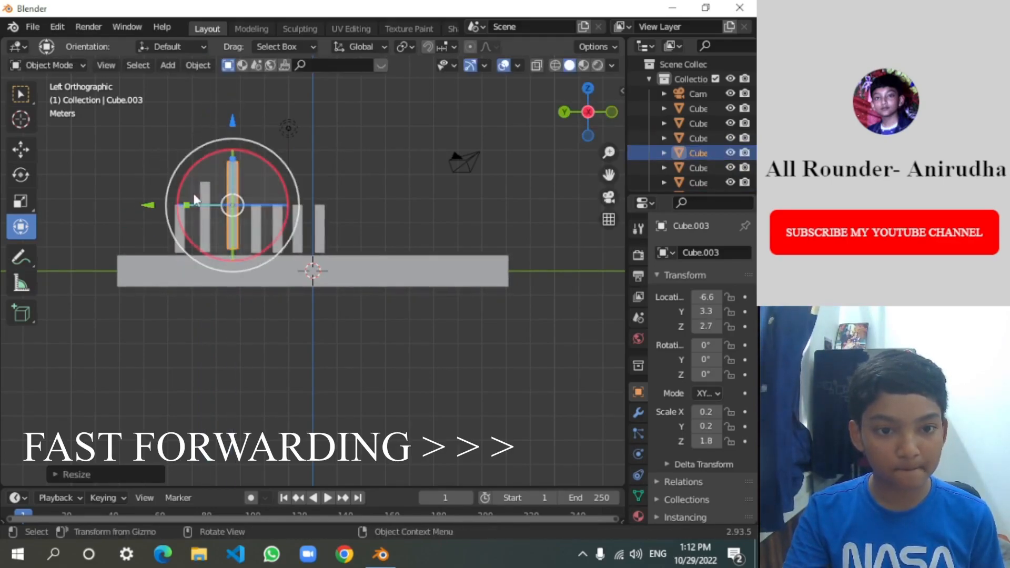
{"action": "left_click_drag", "start_coordinate": [232, 160], "coordinate": [232, 162]}
{"action": "left_click", "coordinate": [223, 241]}
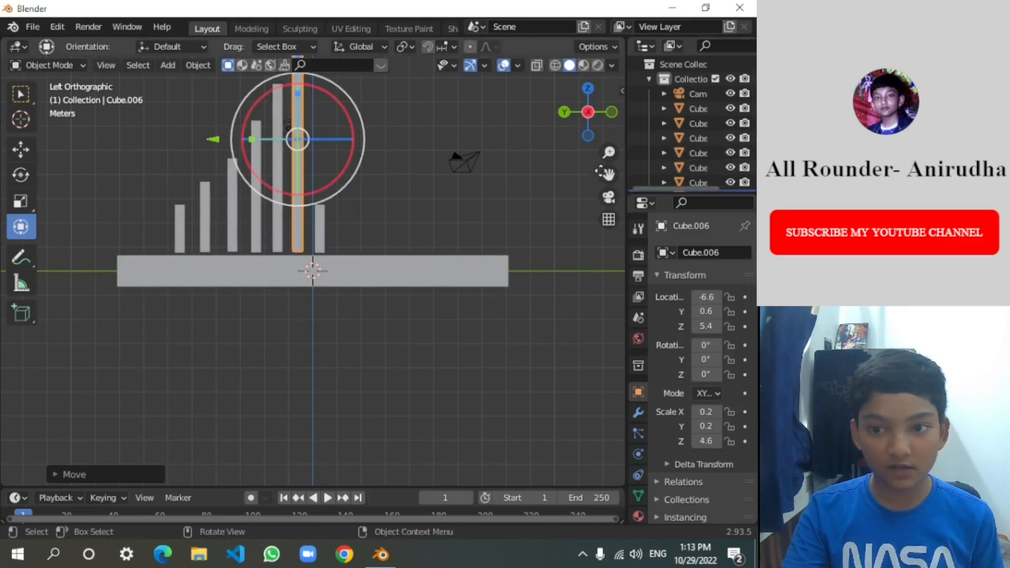
Stretch the seventh pillar to a Z scale of about 5.3 and raise it to about Z 6.0 m
{"action": "left_click_drag", "start_coordinate": [609, 174], "coordinate": [625, 232]}
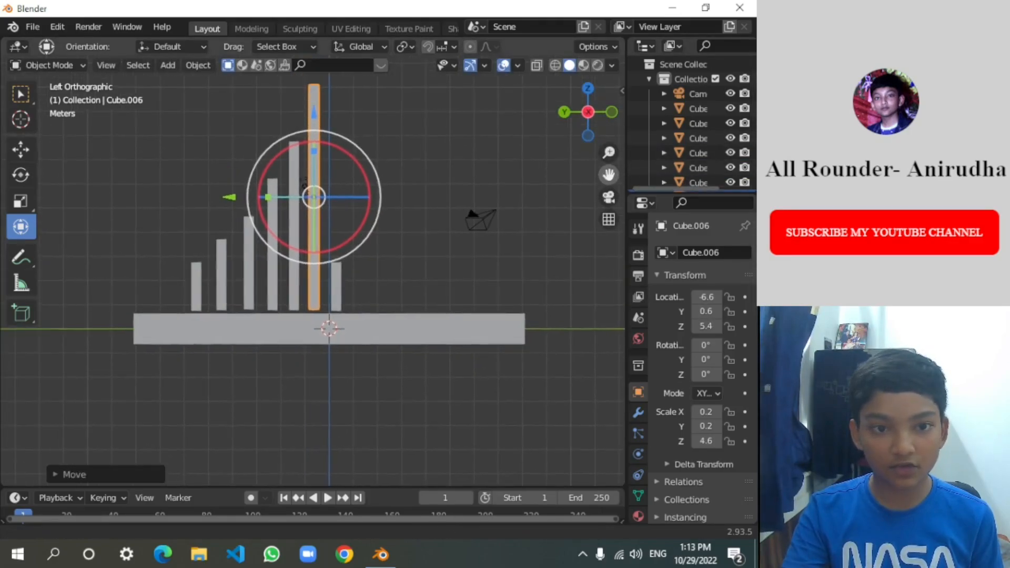
{"action": "left_click_drag", "start_coordinate": [575, 158], "coordinate": [571, 194]}
{"action": "left_click", "coordinate": [488, 199]}
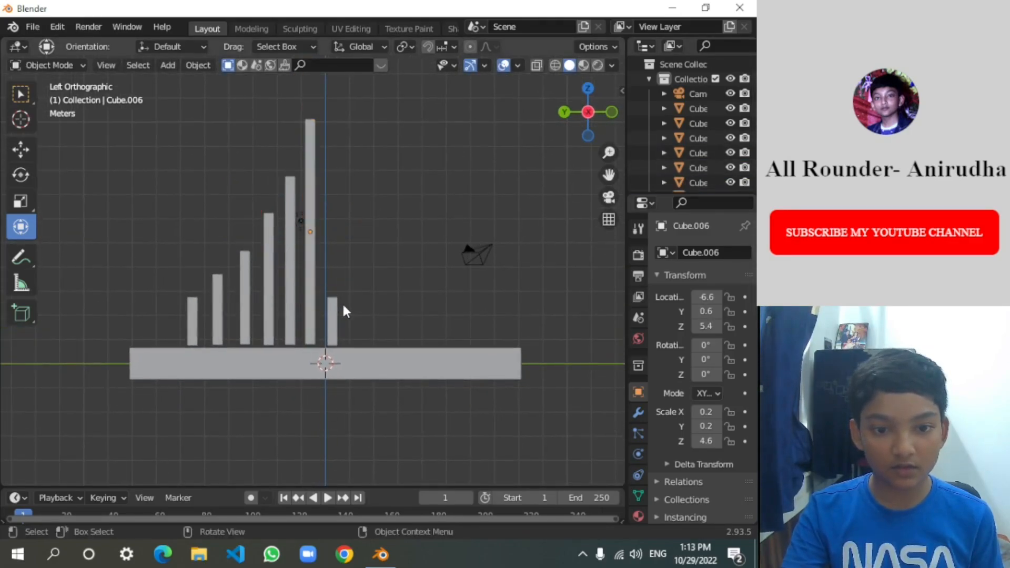
{"action": "left_click", "coordinate": [333, 326]}
{"action": "left_click_drag", "start_coordinate": [333, 274], "coordinate": [375, 52]}
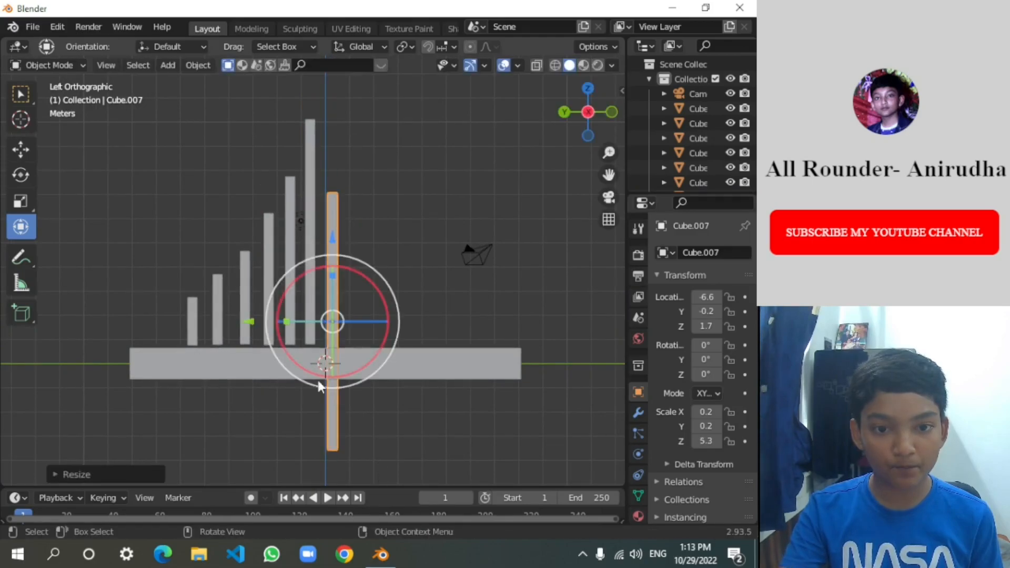
{"action": "left_click_drag", "start_coordinate": [335, 235], "coordinate": [356, 126]}
{"action": "left_click", "coordinate": [433, 145]}
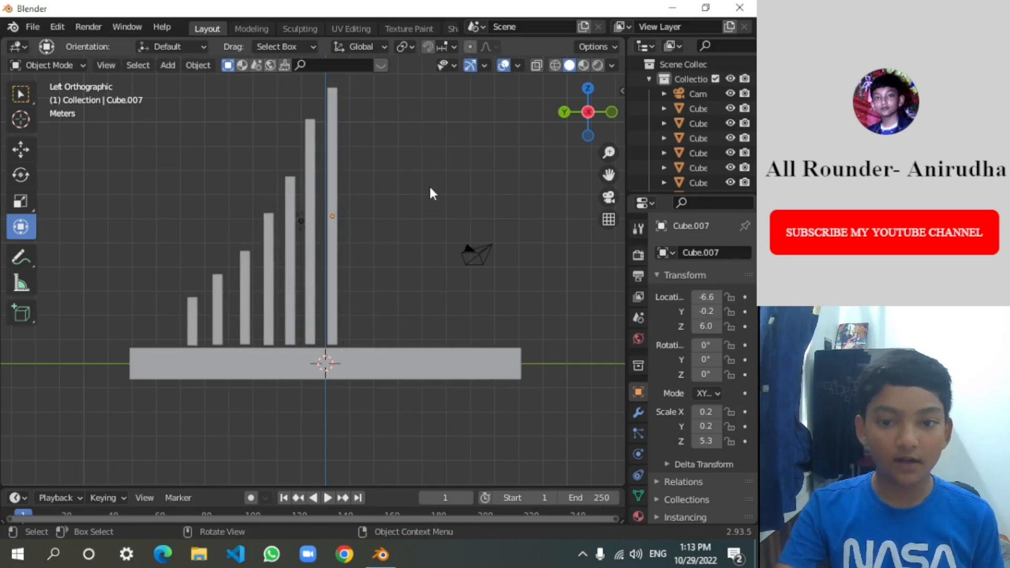
Enlarge the slab under the pillars to a scale of about 15 along X and 13 along Y, keeping Z at 0.6
{"action": "left_click", "coordinate": [408, 368]}
{"action": "mouse_move", "coordinate": [588, 113]}
{"action": "left_mouse_down"}
{"action": "mouse_move", "coordinate": [571, 124]}
{"action": "mouse_move", "coordinate": [581, 122]}
{"action": "left_mouse_up"}
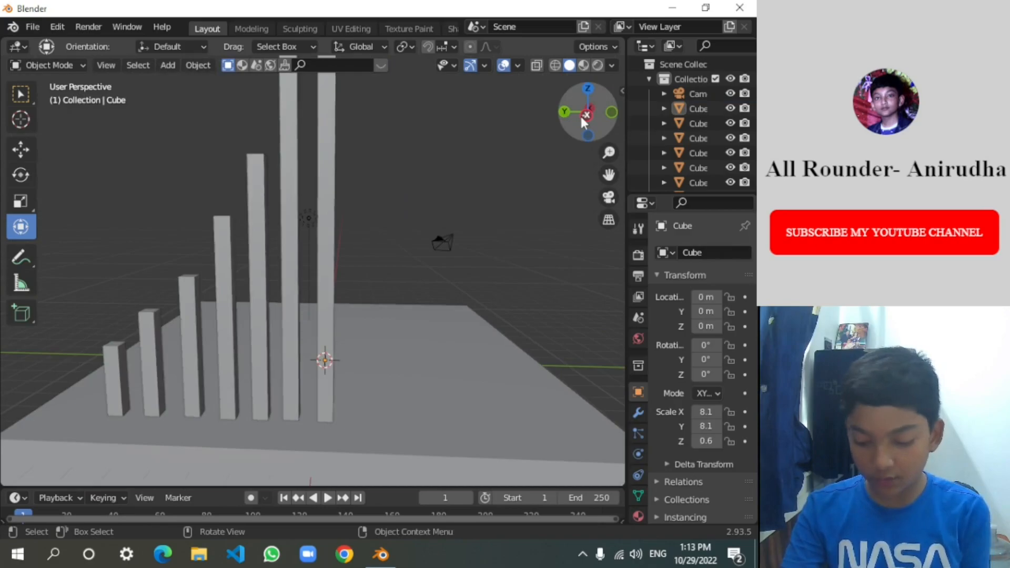
{"action": "scroll", "coordinate": [581, 122], "scroll_direction": "down", "scroll_amount": 5}
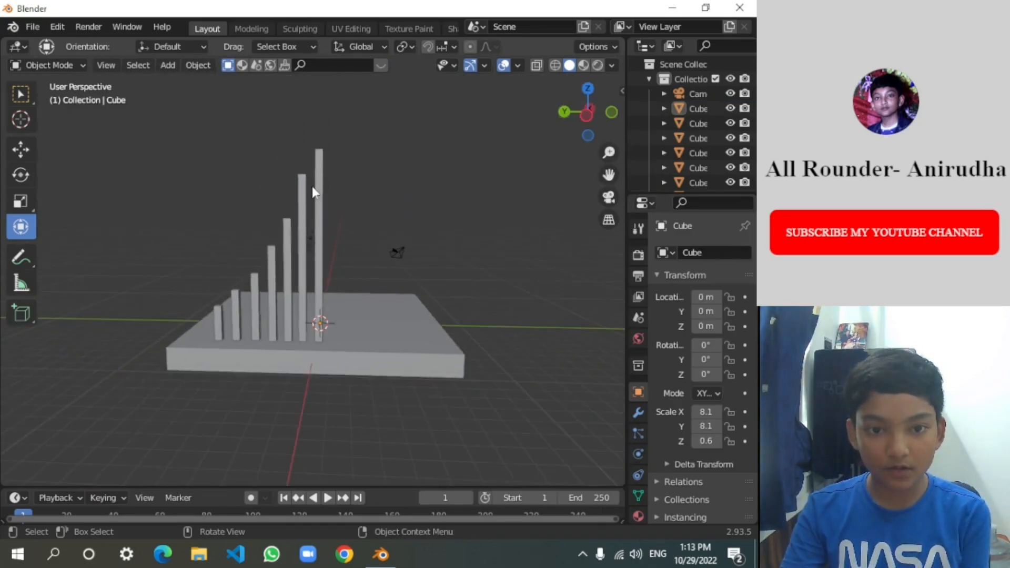
{"action": "left_click", "coordinate": [319, 192]}
{"action": "mouse_move", "coordinate": [588, 112]}
{"action": "left_mouse_down"}
{"action": "mouse_move", "coordinate": [576, 117]}
{"action": "mouse_move", "coordinate": [588, 112]}
{"action": "left_mouse_up"}
{"action": "left_click", "coordinate": [447, 338]}
{"action": "left_click", "coordinate": [463, 257]}
{"action": "left_click", "coordinate": [421, 325]}
{"action": "key", "text": "s"}
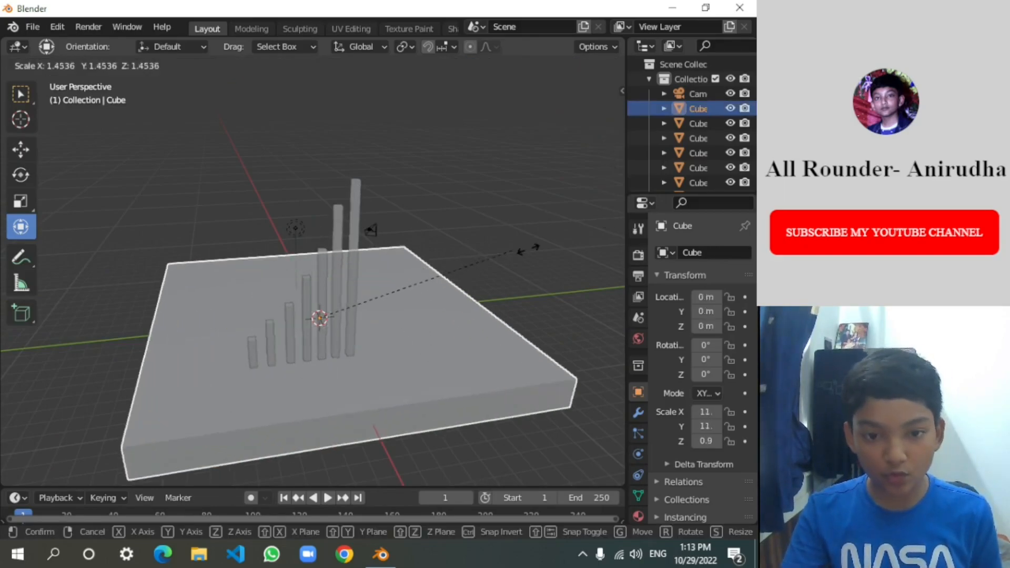
{"action": "key", "text": "x"}
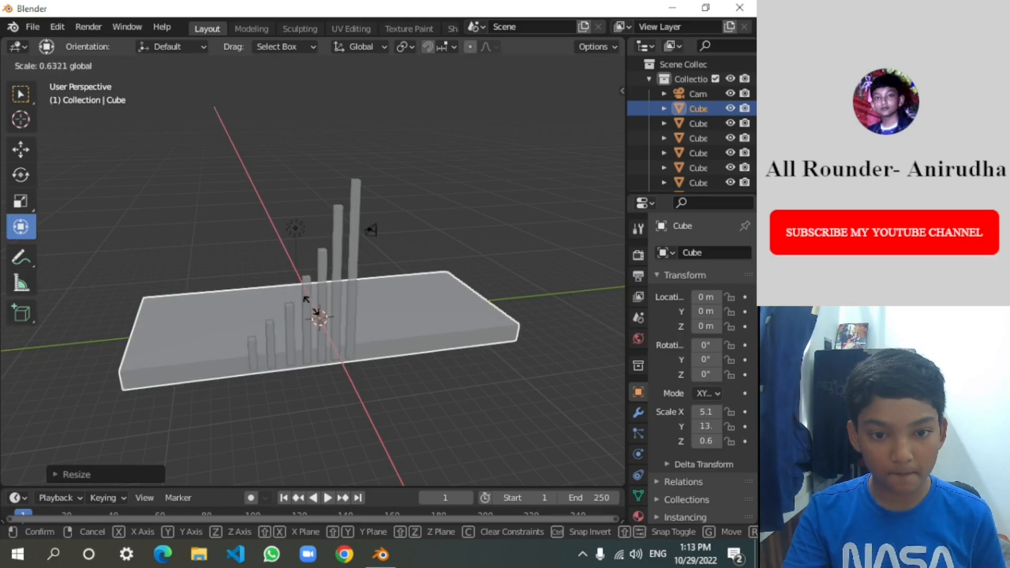
{"action": "left_click", "coordinate": [305, 277]}
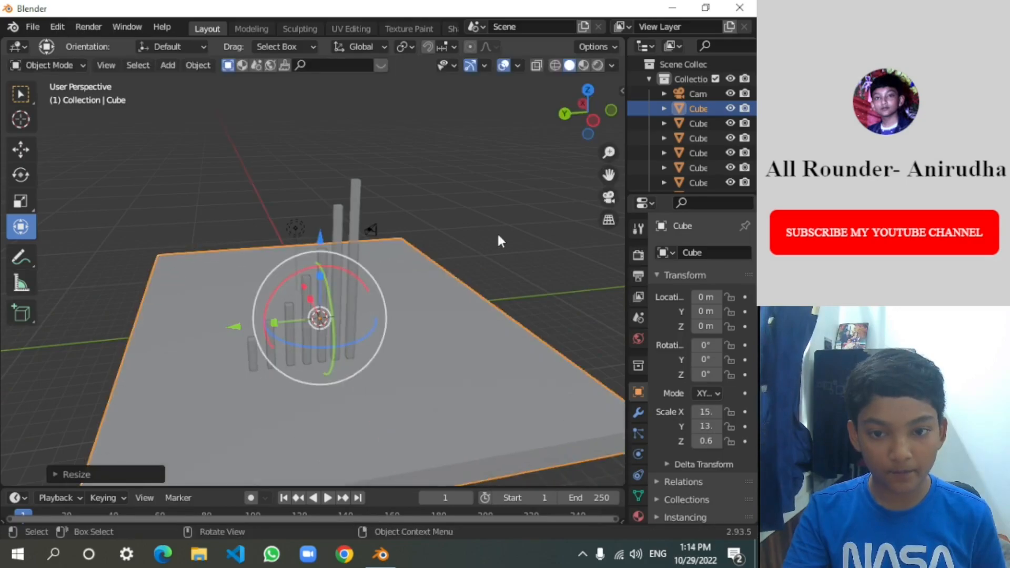
{"action": "left_click", "coordinate": [500, 241]}
Select the camera and view the scene through it
{"action": "left_click_drag", "start_coordinate": [575, 117], "coordinate": [508, 89]}
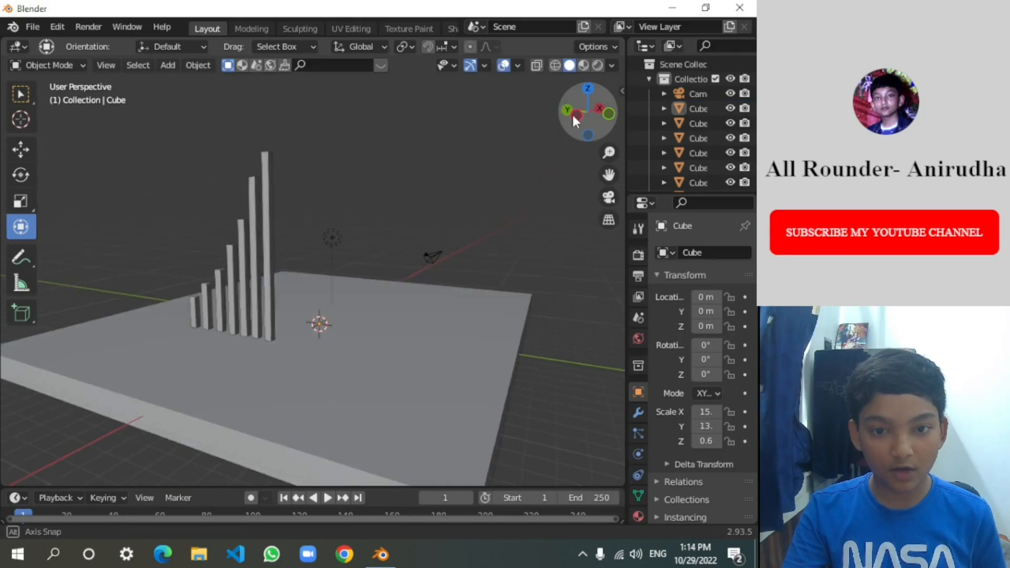
{"action": "left_click", "coordinate": [432, 253]}
{"action": "left_click", "coordinate": [609, 198]}
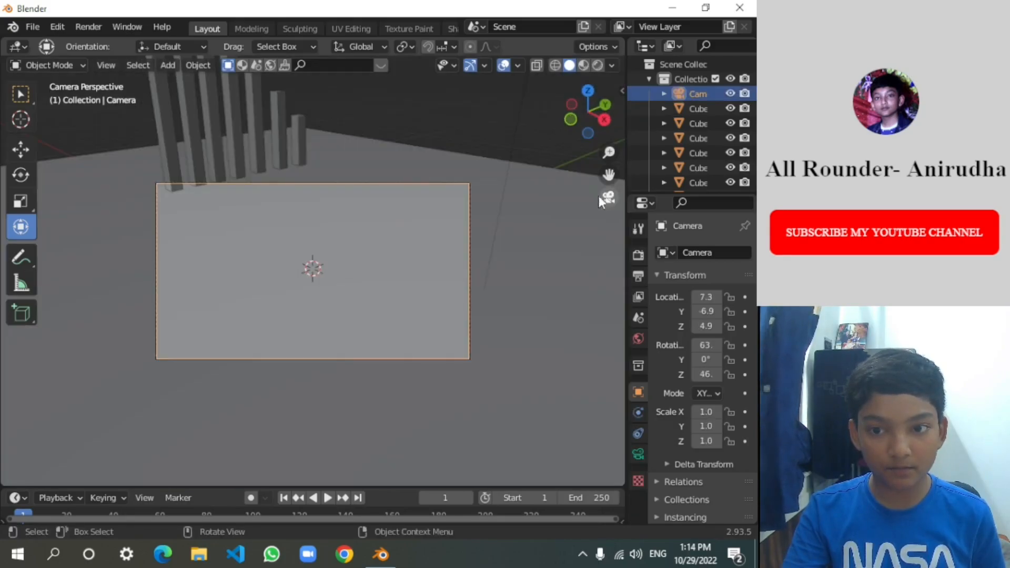
{"action": "left_click", "coordinate": [456, 131]}
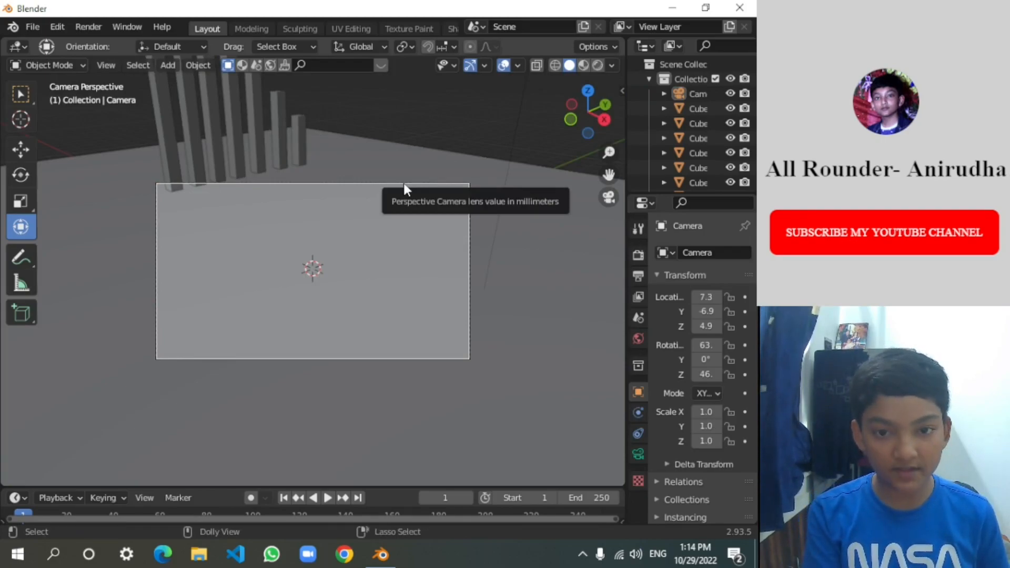
{"action": "left_click", "coordinate": [403, 183]}
Use walk navigation to pull the camera back and turn it so the row of pillars sits within its frame
{"action": "key", "text": "shift+grave"}
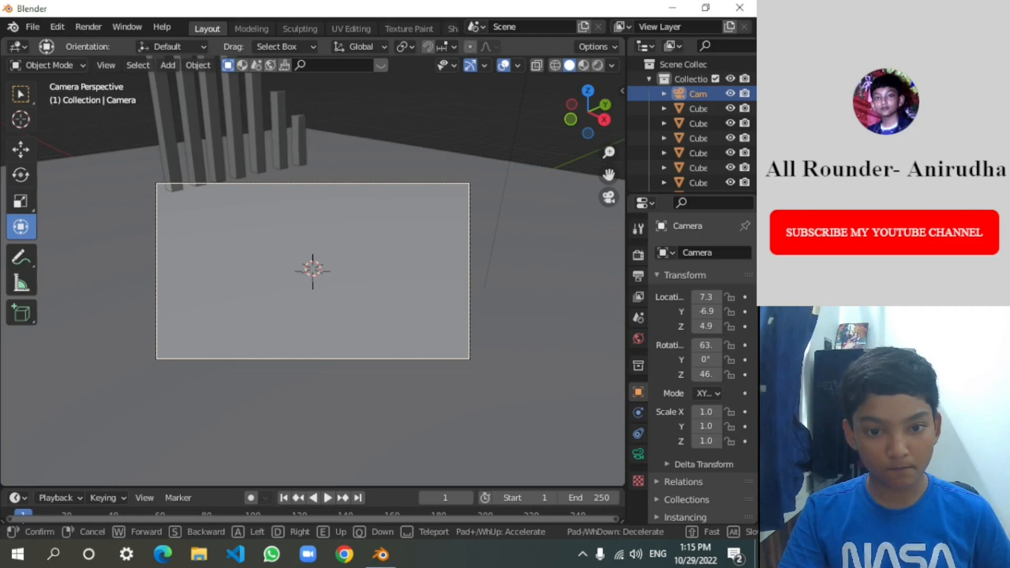
{"action": "key", "text": "Down"}
{"action": "key", "text": "Down"}
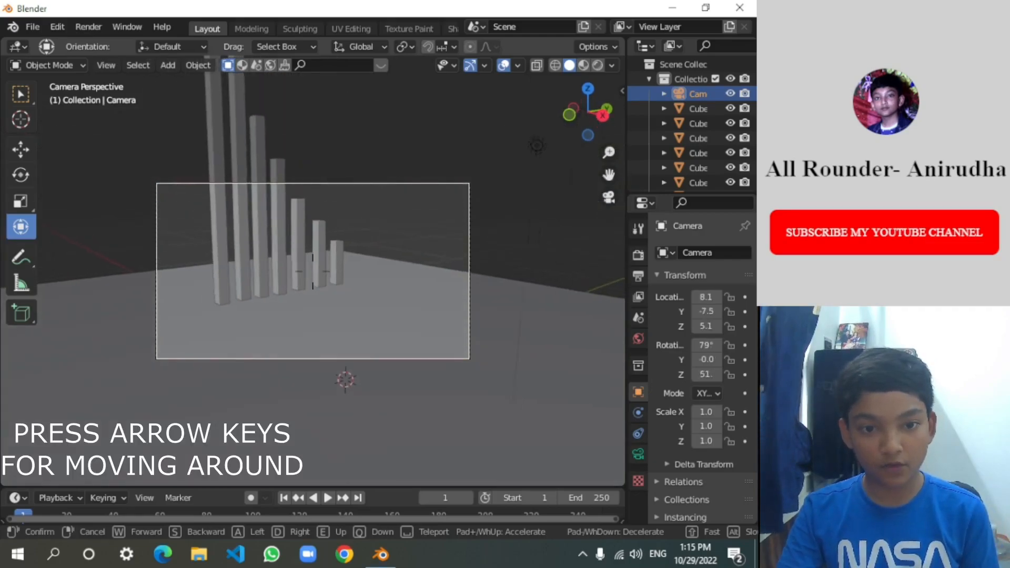
{"action": "key", "text": "Up"}
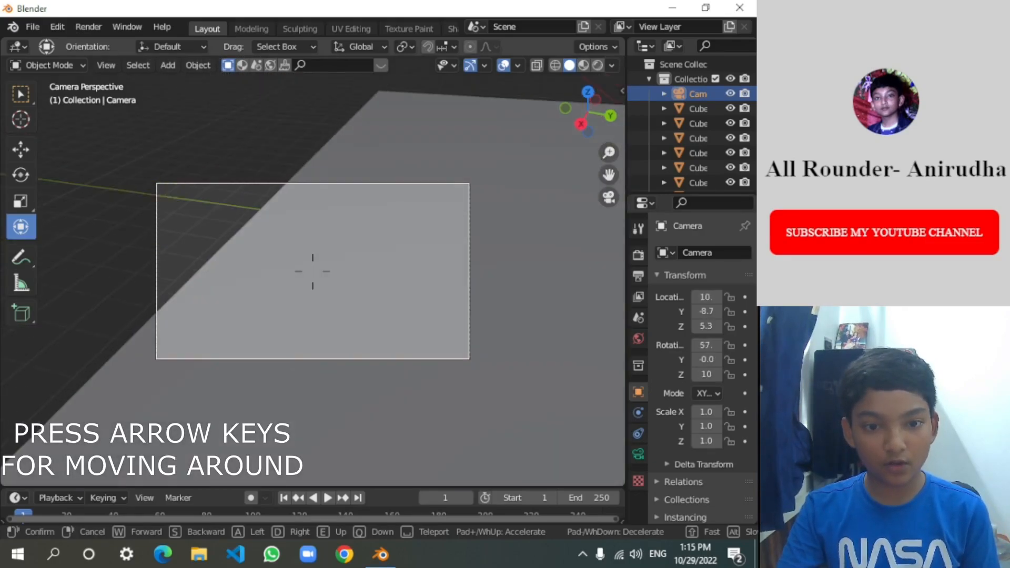
{"action": "key", "text": "Down"}
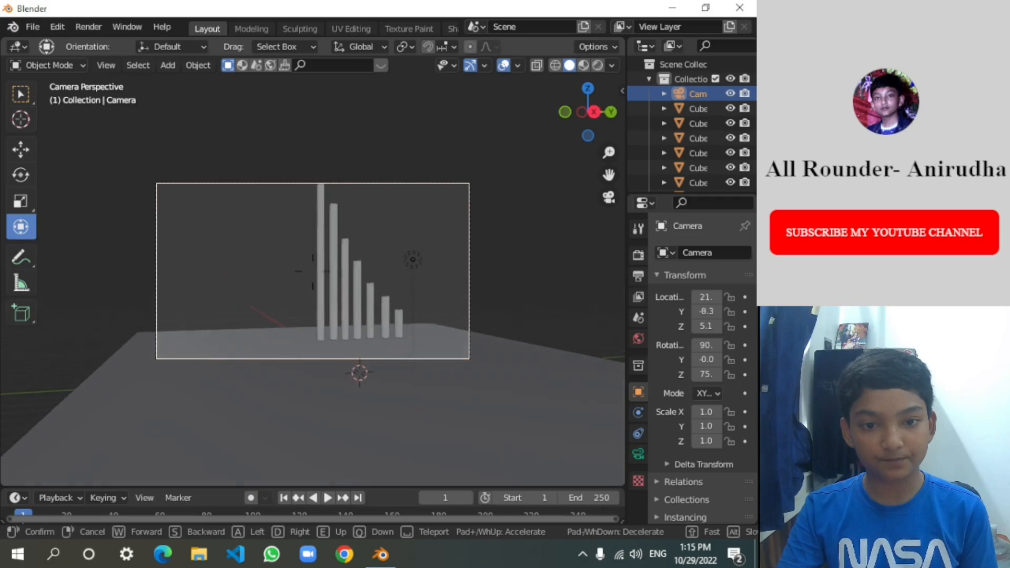
{"action": "key", "text": "Left"}
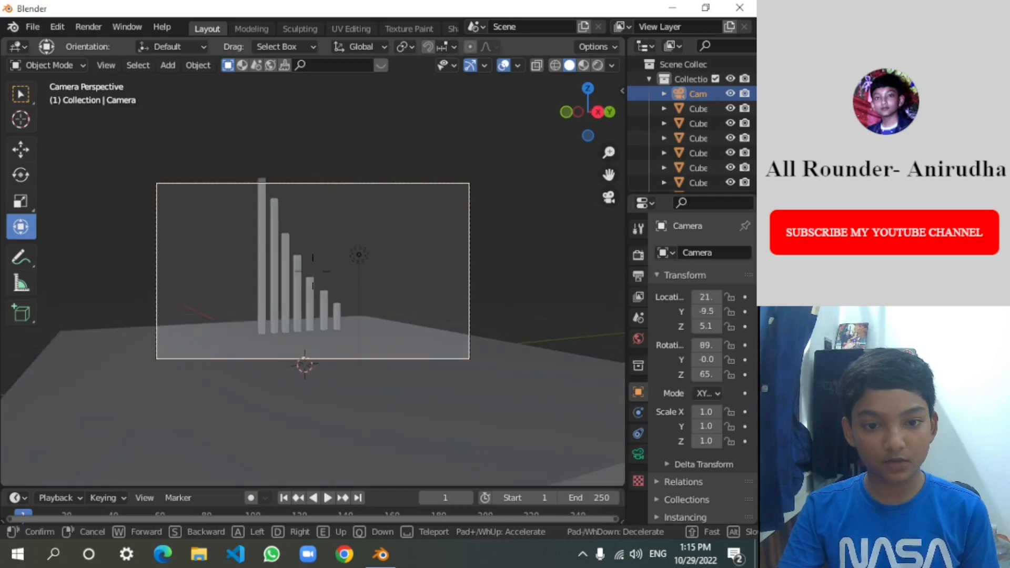
{"action": "key", "text": "Left"}
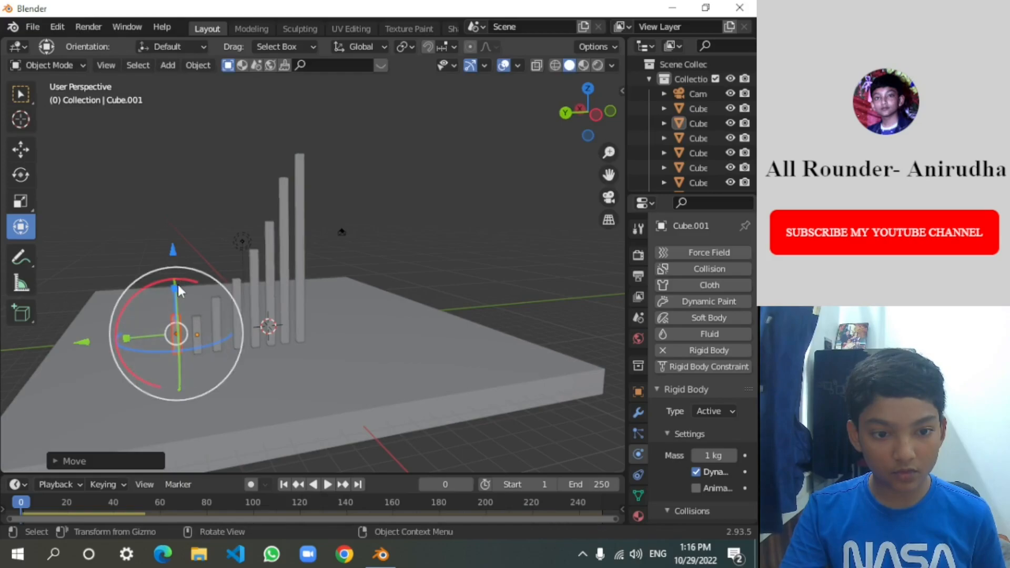
Shorten the new pillar at the front of the row to about 0.88 of its height along Z
{"action": "key", "text": "z"}
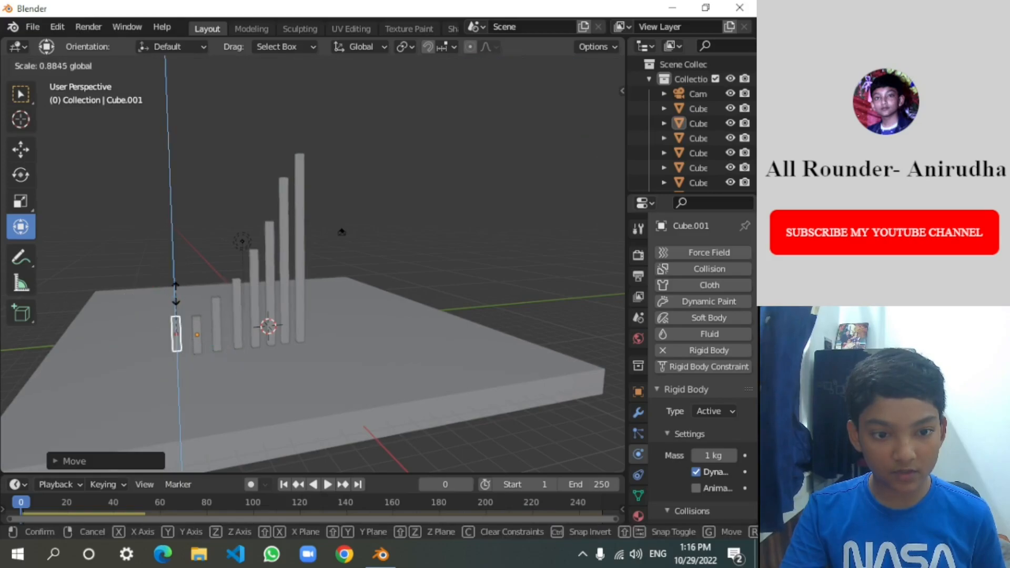
{"action": "left_click", "coordinate": [176, 294]}
{"action": "left_click", "coordinate": [209, 287]}
{"action": "left_click", "coordinate": [173, 324]}
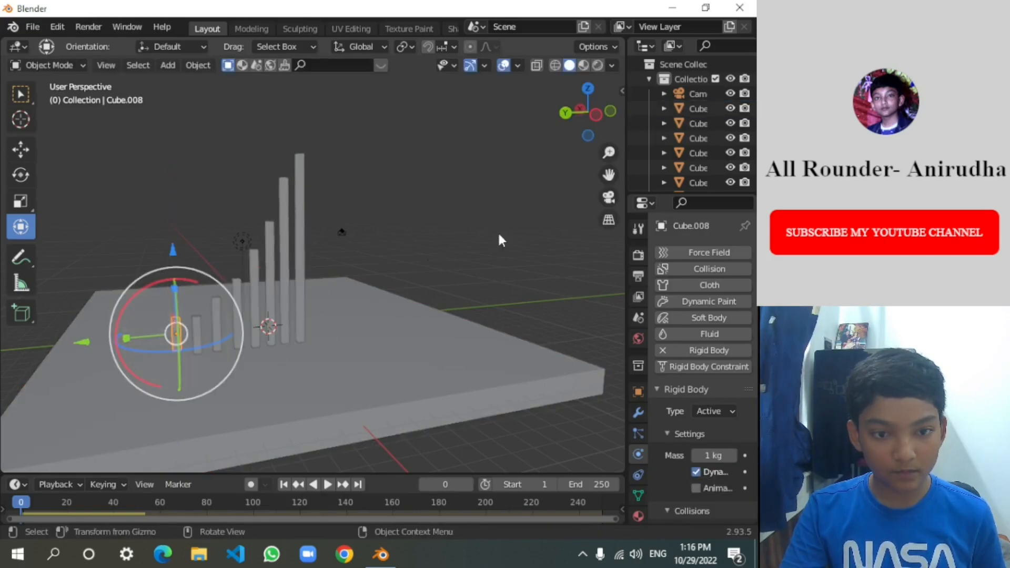
Play the physics simulation from a more side-on view, stop it and return to frame 0
{"action": "left_click", "coordinate": [579, 109]}
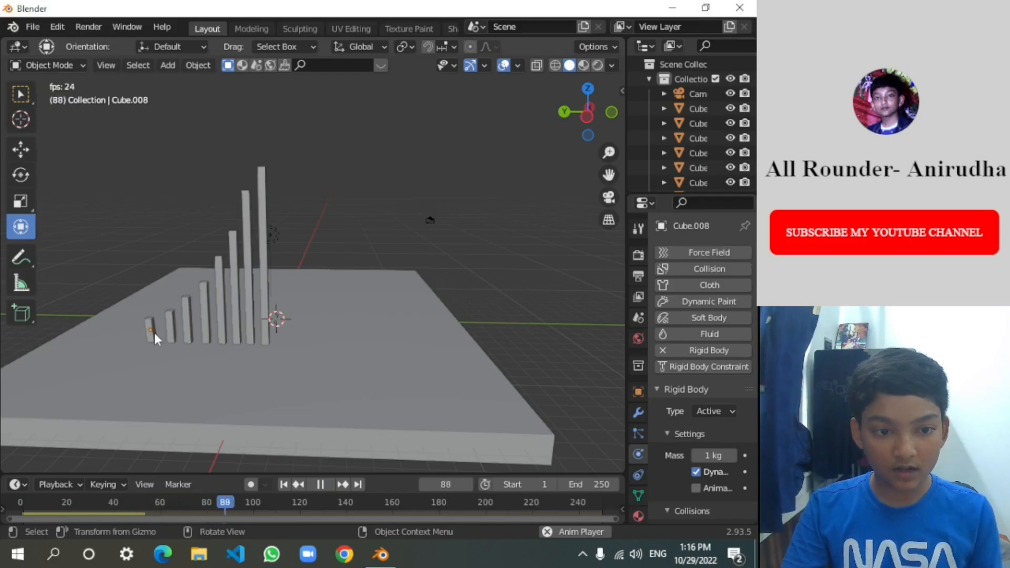
{"action": "left_click", "coordinate": [320, 485]}
{"action": "left_click_drag", "start_coordinate": [316, 506], "coordinate": [20, 507]}
Tilt the shortest pillar toward the row, then test the domino fall by playing the simulation and return to frame 0
{"action": "left_click", "coordinate": [156, 324]}
{"action": "left_click_drag", "start_coordinate": [174, 280], "coordinate": [174, 295]}
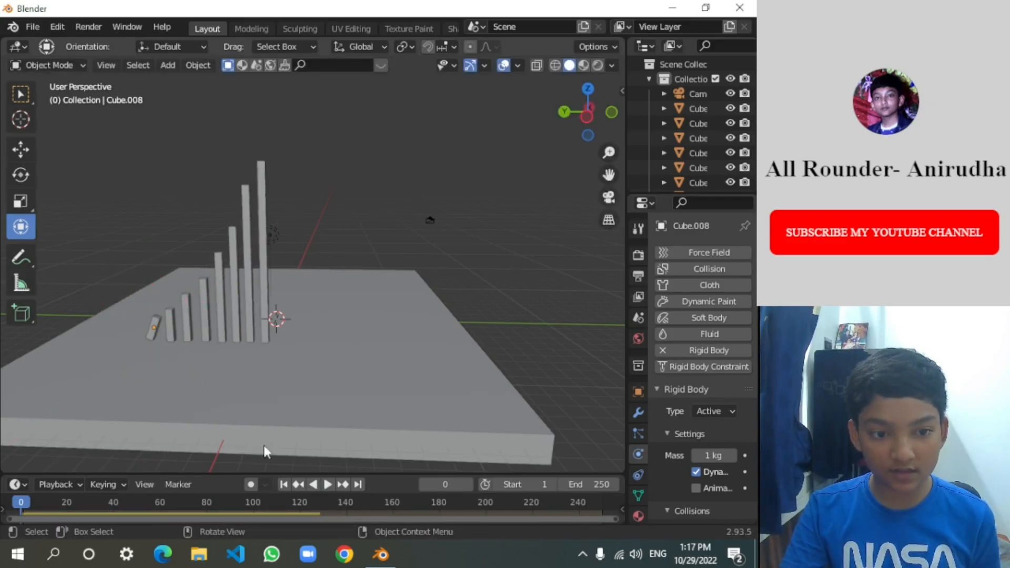
{"action": "left_click", "coordinate": [325, 484]}
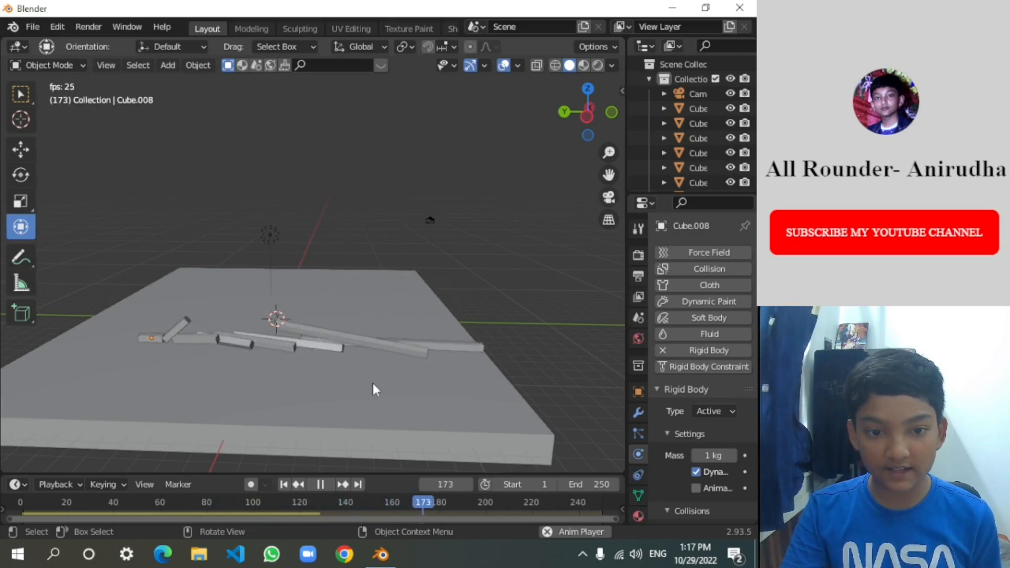
{"action": "left_click", "coordinate": [322, 484]}
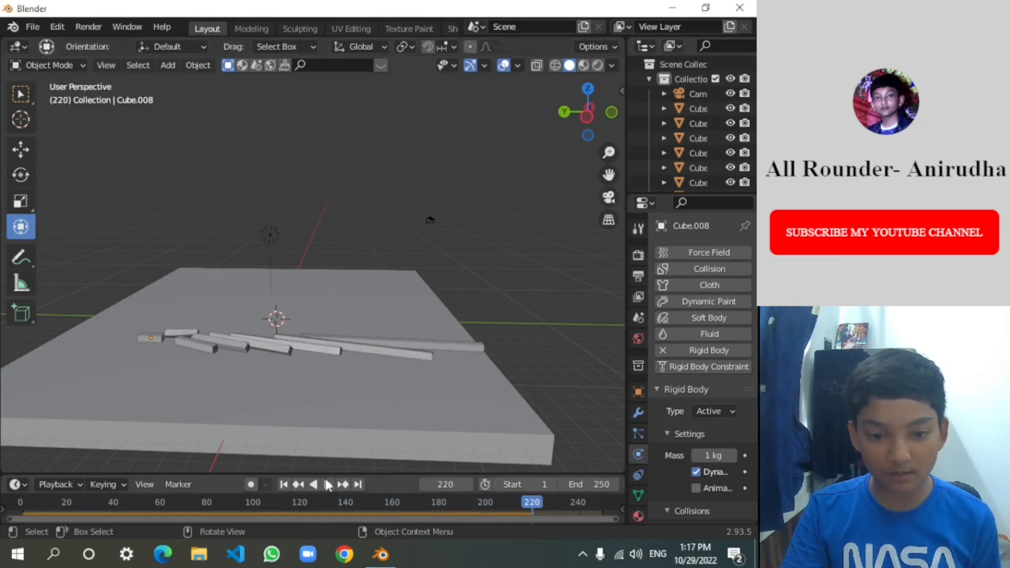
{"action": "left_click_drag", "start_coordinate": [542, 504], "coordinate": [20, 504]}
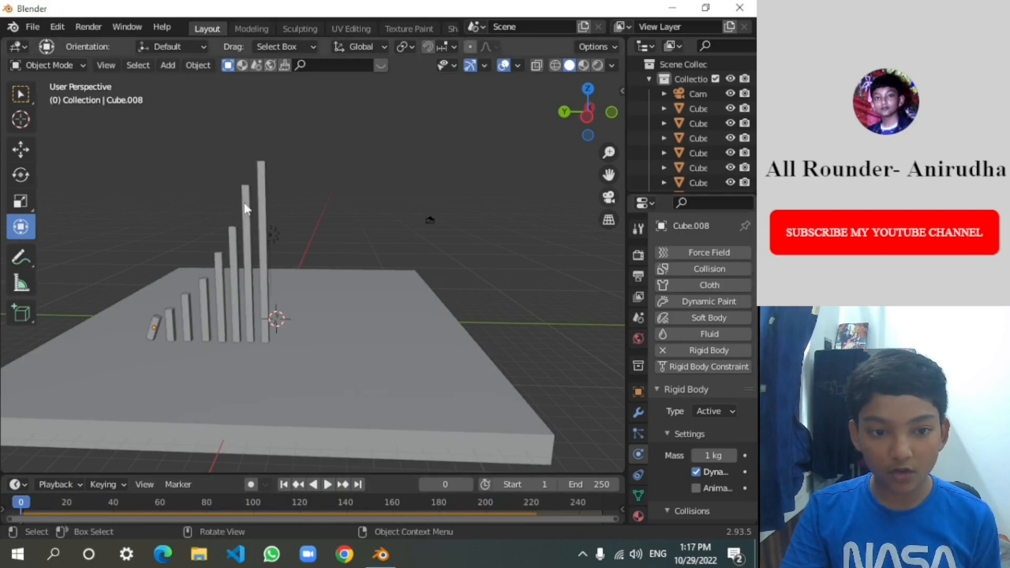
Add a material to the tilted shortest pillar, set its base colour to magenta-pink and show the scene in material preview
{"action": "left_click", "coordinate": [156, 330]}
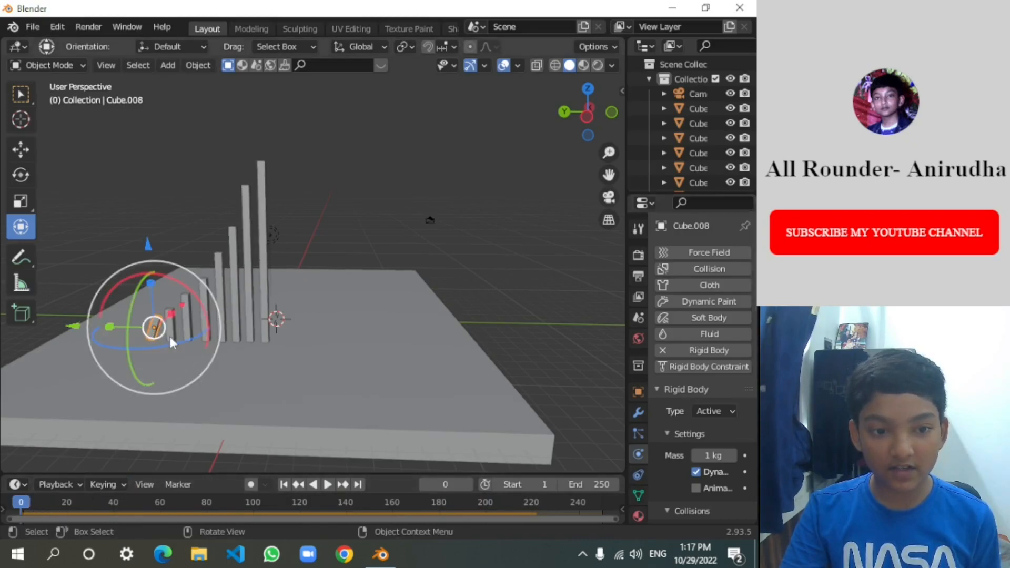
{"action": "left_click", "coordinate": [484, 216]}
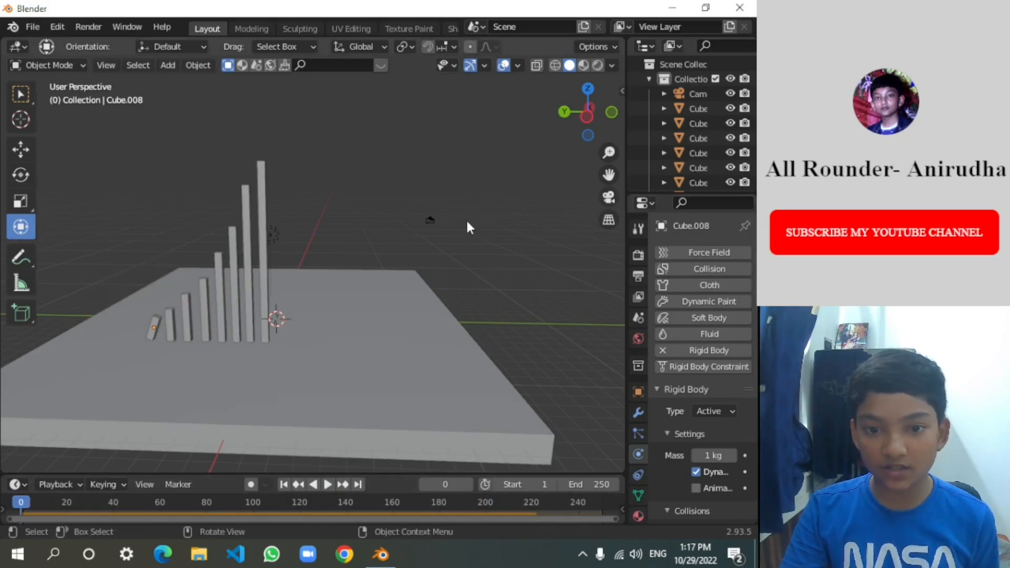
{"action": "left_click", "coordinate": [153, 332]}
{"action": "left_click", "coordinate": [638, 516]}
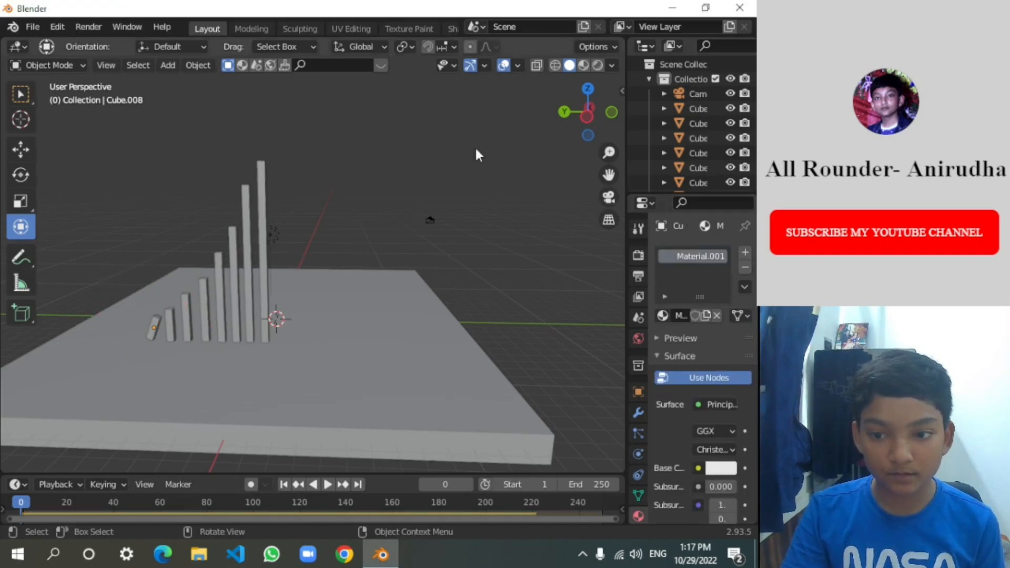
{"action": "left_click", "coordinate": [155, 335]}
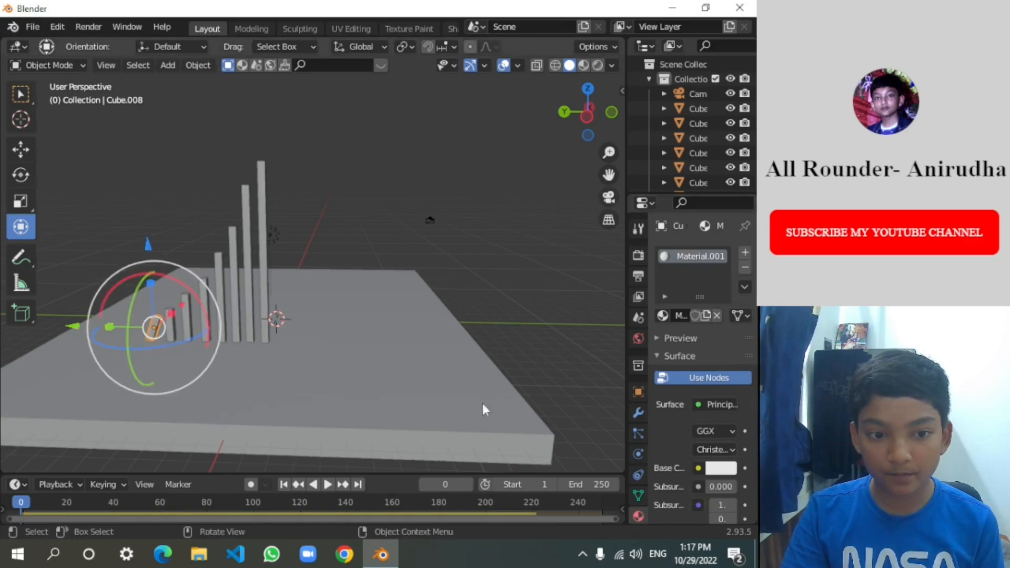
{"action": "left_click", "coordinate": [721, 468]}
{"action": "left_click_drag", "start_coordinate": [662, 308], "coordinate": [633, 276]}
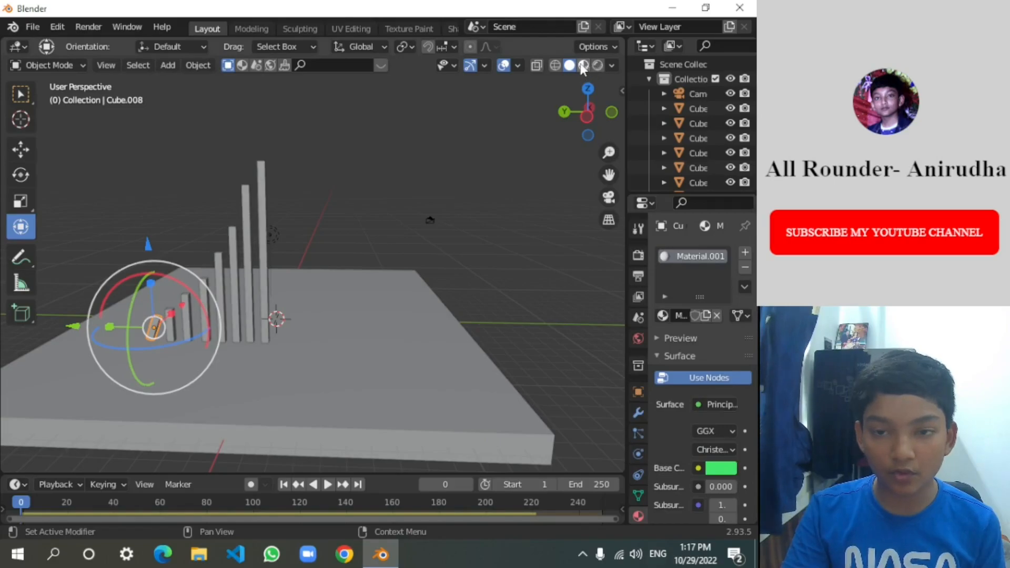
{"action": "left_click", "coordinate": [584, 65]}
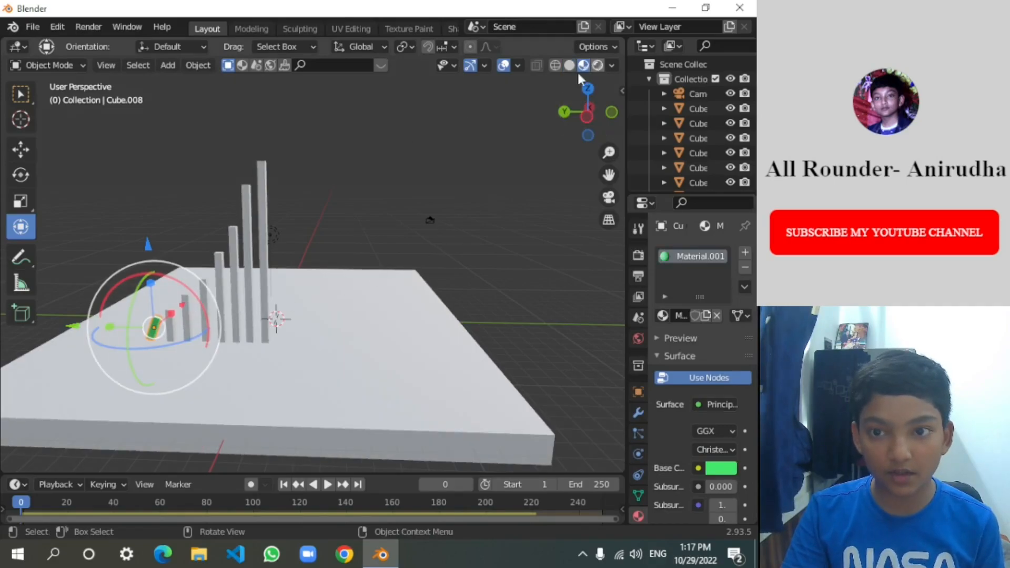
{"action": "left_click", "coordinate": [717, 468]}
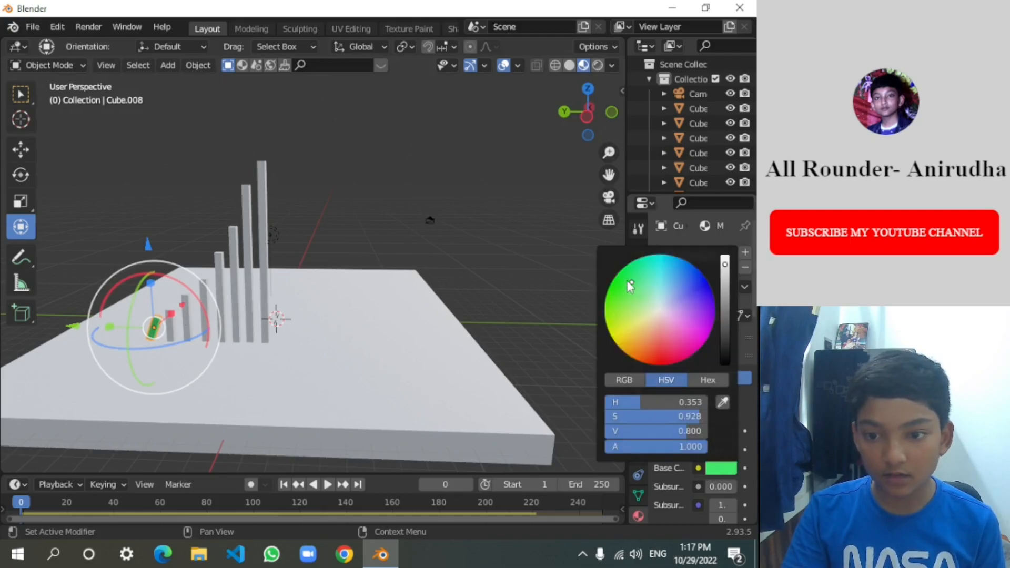
{"action": "left_click_drag", "start_coordinate": [632, 283], "coordinate": [688, 329]}
Select the upright pillar next to the tilted one and add a new material to it
{"action": "left_click", "coordinate": [167, 321]}
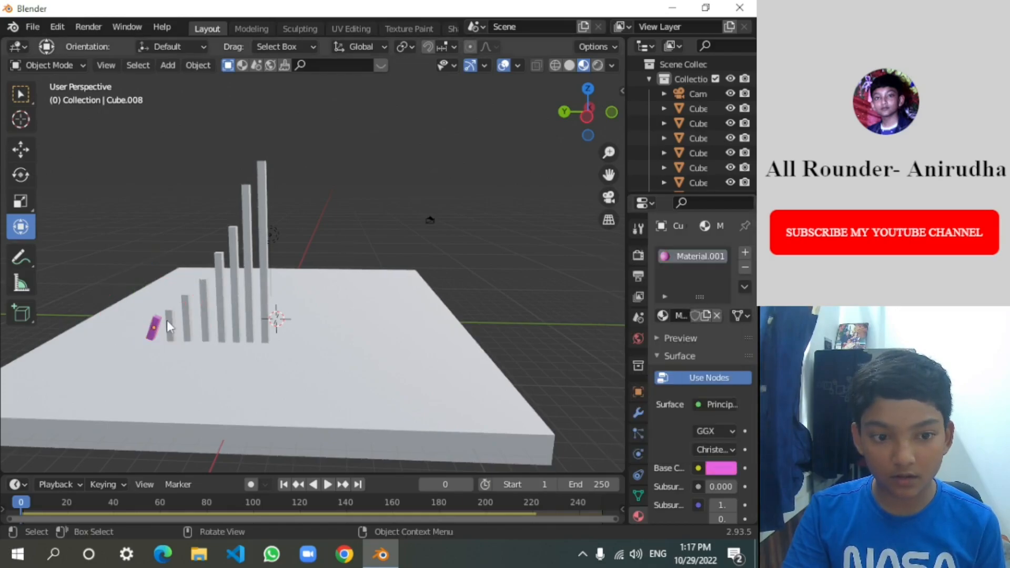
{"action": "left_click", "coordinate": [166, 320]}
{"action": "left_click", "coordinate": [430, 220]}
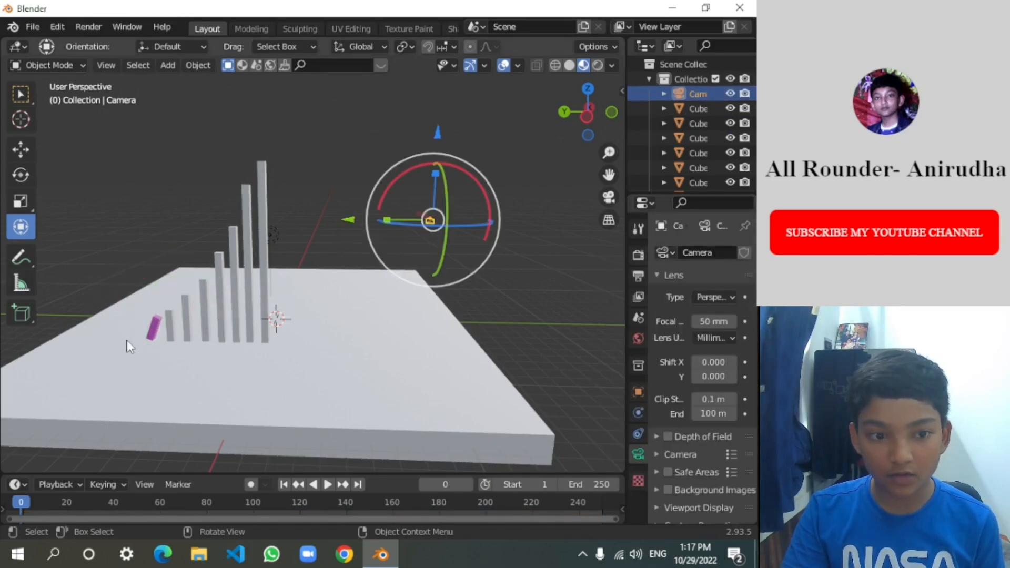
{"action": "left_click", "coordinate": [153, 325]}
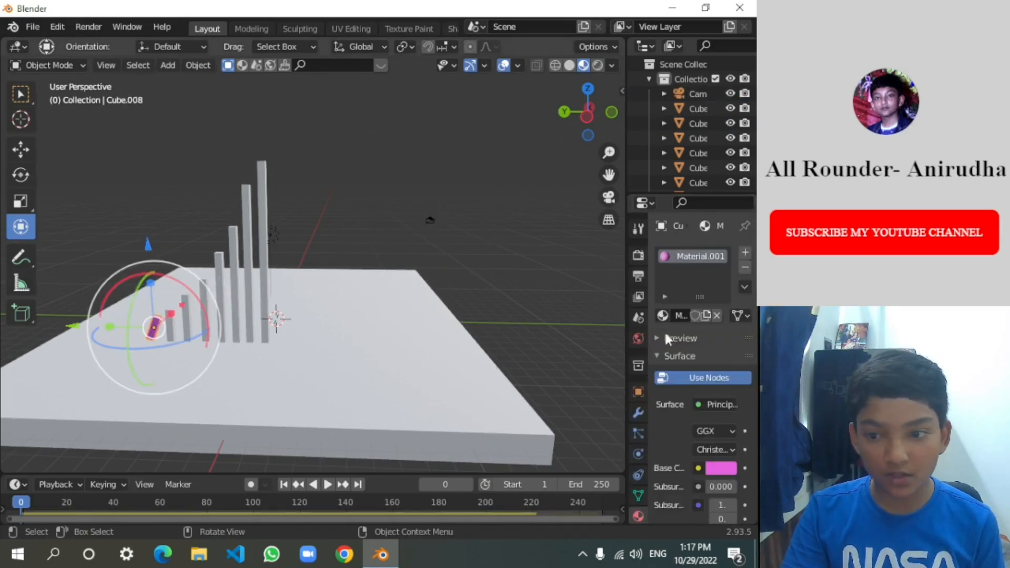
{"action": "left_click", "coordinate": [169, 327]}
{"action": "left_click", "coordinate": [745, 255]}
{"action": "left_click", "coordinate": [711, 315]}
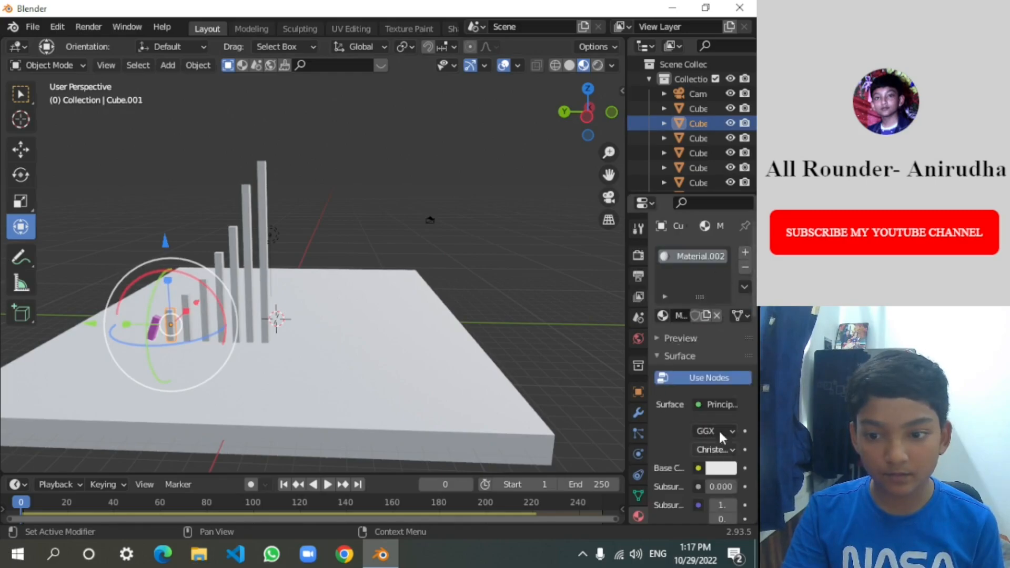
Colour the second pillar's material magenta-pink to match the tilted pillar
{"action": "left_click", "coordinate": [153, 328]}
{"action": "right_click", "coordinate": [690, 257]}
{"action": "left_click", "coordinate": [170, 326]}
{"action": "left_click", "coordinate": [745, 253]}
{"action": "left_click", "coordinate": [708, 346]}
{"action": "left_click", "coordinate": [721, 498]}
{"action": "left_click", "coordinate": [690, 367]}
{"action": "left_click", "coordinate": [700, 257]}
{"action": "left_click", "coordinate": [701, 271]}
{"action": "left_click", "coordinate": [745, 253]}
{"action": "left_click", "coordinate": [700, 257]}
{"action": "left_click", "coordinate": [721, 498]}
{"action": "left_click", "coordinate": [682, 372]}
Add new materials to the third and fourth pillars and set their base colours to the same magenta-pink
{"action": "left_click", "coordinate": [186, 316]}
{"action": "left_click", "coordinate": [715, 316]}
{"action": "left_click", "coordinate": [721, 468]}
{"action": "left_click", "coordinate": [679, 341]}
{"action": "left_click", "coordinate": [204, 312]}
{"action": "left_click", "coordinate": [715, 316]}
{"action": "left_click", "coordinate": [721, 469]}
{"action": "left_click", "coordinate": [679, 341]}
Give the fifth, sixth and seventh pillars new materials with a magenta-pink base colour
{"action": "left_click", "coordinate": [220, 299]}
{"action": "left_click", "coordinate": [249, 295]}
{"action": "left_click", "coordinate": [714, 316]}
{"action": "left_click", "coordinate": [722, 468]}
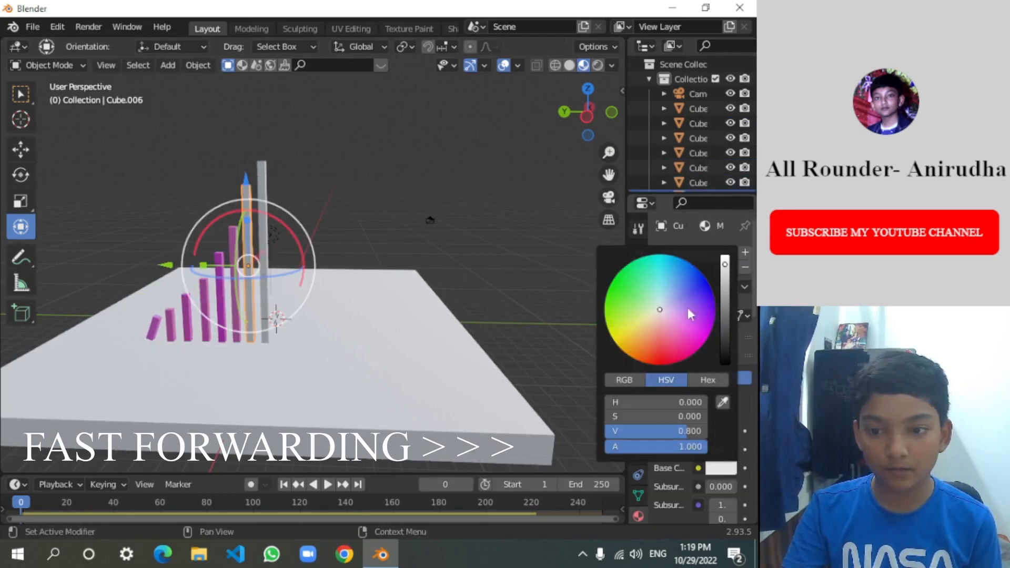
{"action": "left_click", "coordinate": [686, 336]}
Give the tallest pillar a new material with a pink base colour of hue 0.867, saturation 0.883 and value 0.8
{"action": "left_click", "coordinate": [265, 295]}
{"action": "left_click", "coordinate": [715, 316]}
{"action": "left_click", "coordinate": [721, 469]}
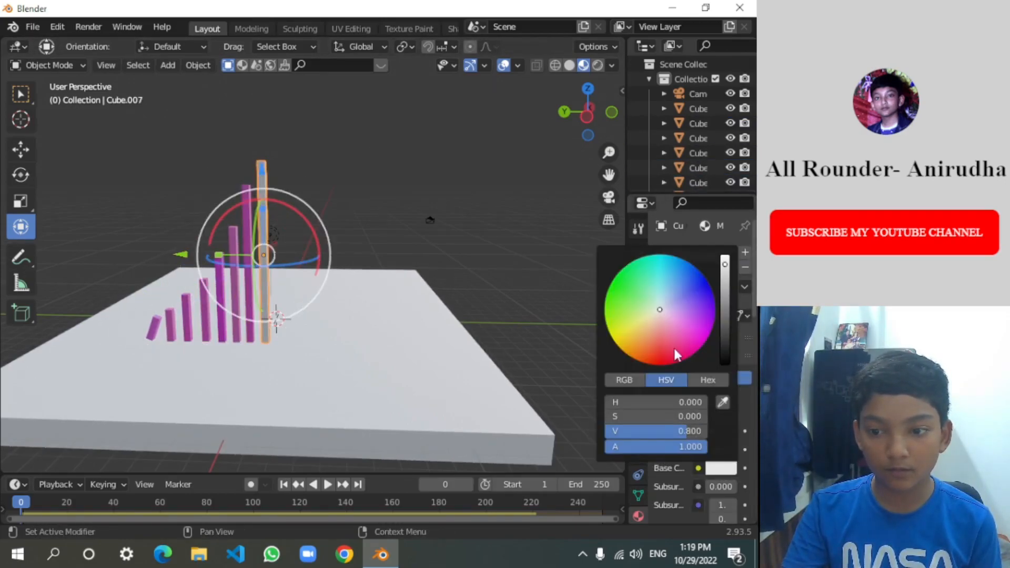
{"action": "left_click_drag", "start_coordinate": [658, 315], "coordinate": [682, 337]}
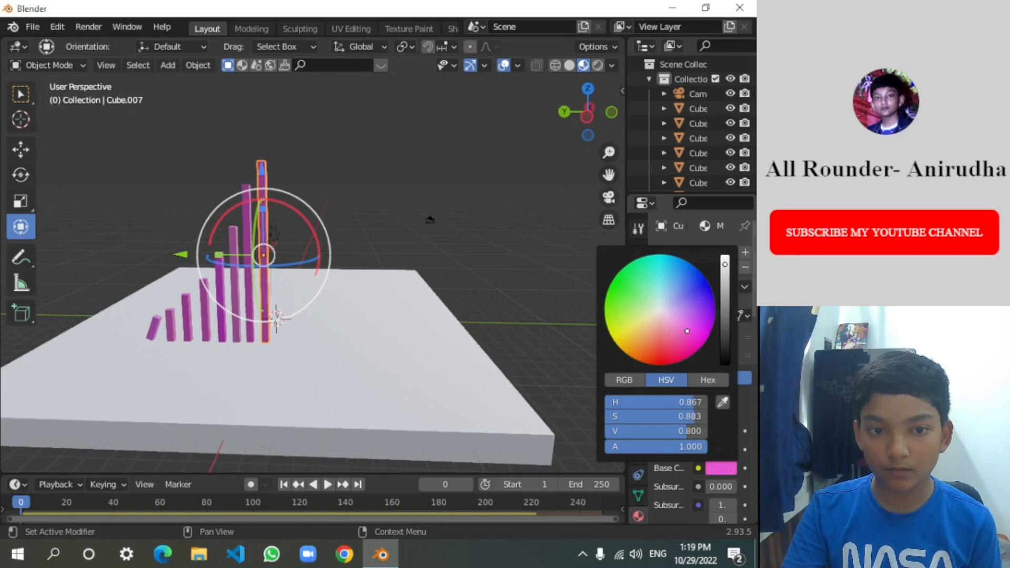
{"action": "left_click", "coordinate": [380, 246]}
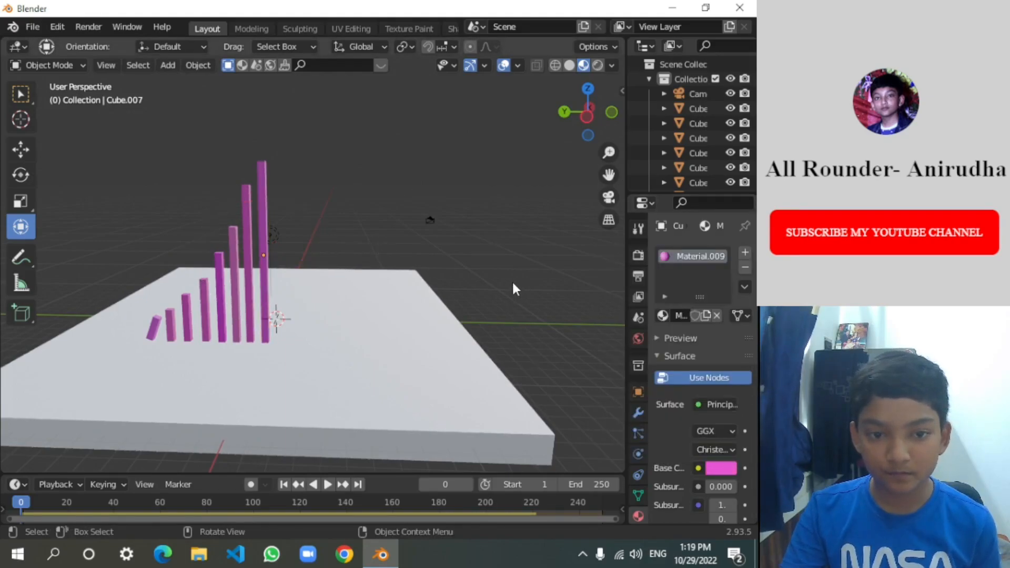
Set the floor slab's base colour to a light yellow and brighten it slightly
{"action": "left_click_drag", "start_coordinate": [614, 117], "coordinate": [505, 343]}
{"action": "left_click", "coordinate": [419, 366]}
{"action": "left_click", "coordinate": [722, 471]}
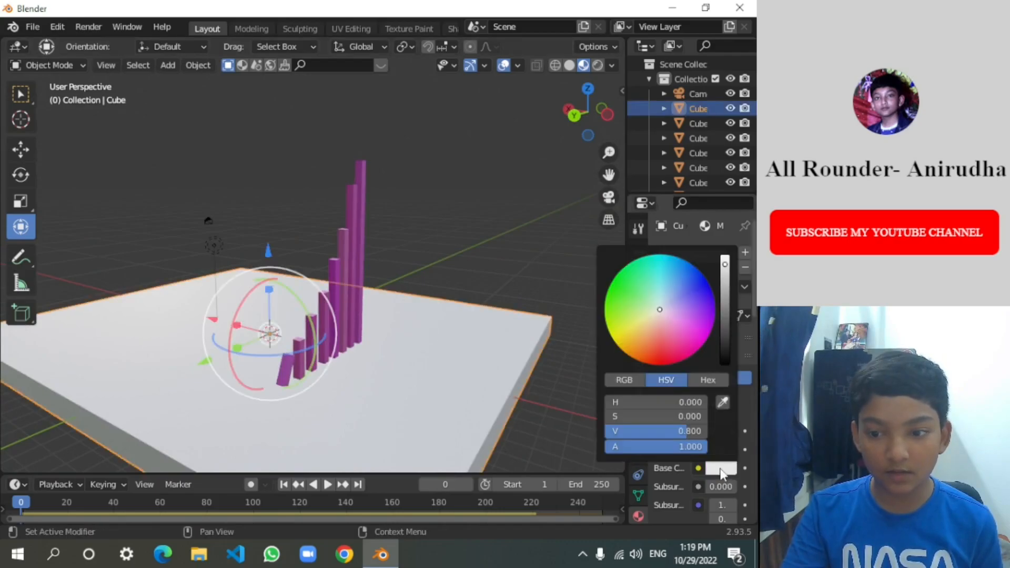
{"action": "left_click_drag", "start_coordinate": [659, 311], "coordinate": [621, 315]}
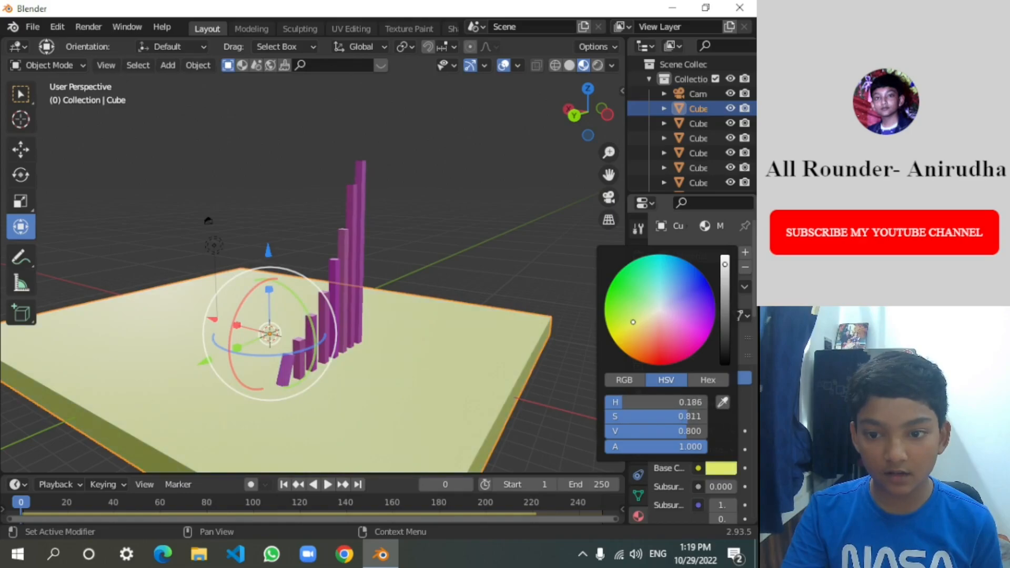
{"action": "left_click_drag", "start_coordinate": [644, 316], "coordinate": [639, 322]}
{"action": "left_click_drag", "start_coordinate": [725, 262], "coordinate": [725, 258]}
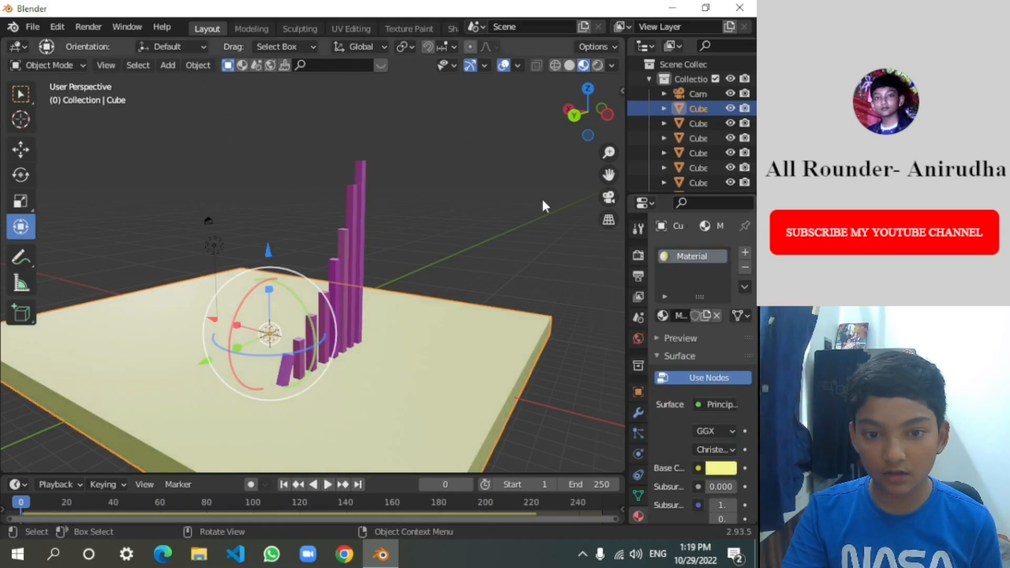
{"action": "left_click", "coordinate": [544, 204]}
View the scene through the camera, play the domino simulation, stop it and return to frame 0
{"action": "left_click_drag", "start_coordinate": [591, 125], "coordinate": [592, 200]}
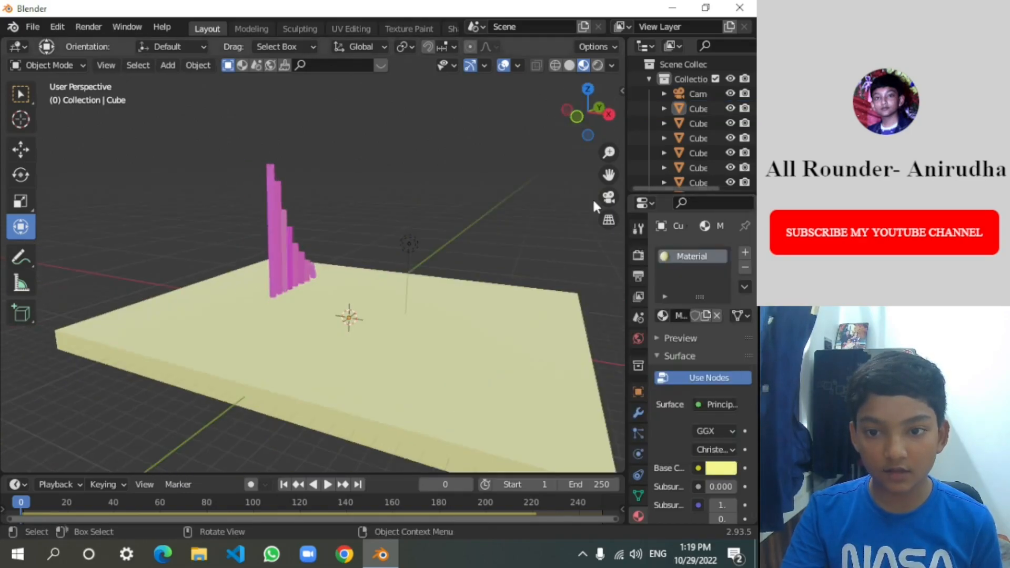
{"action": "left_click", "coordinate": [605, 197]}
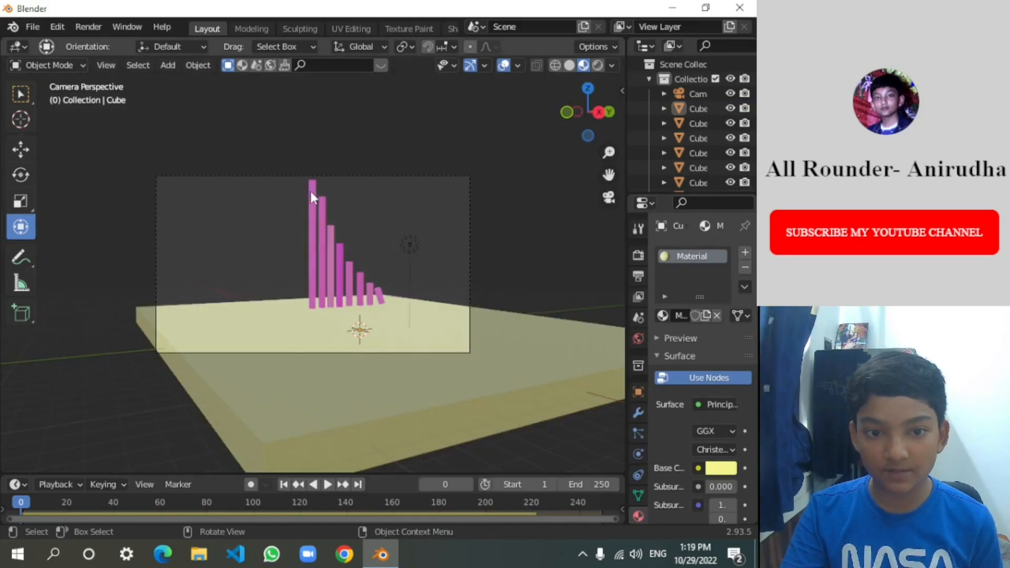
{"action": "left_click", "coordinate": [325, 484]}
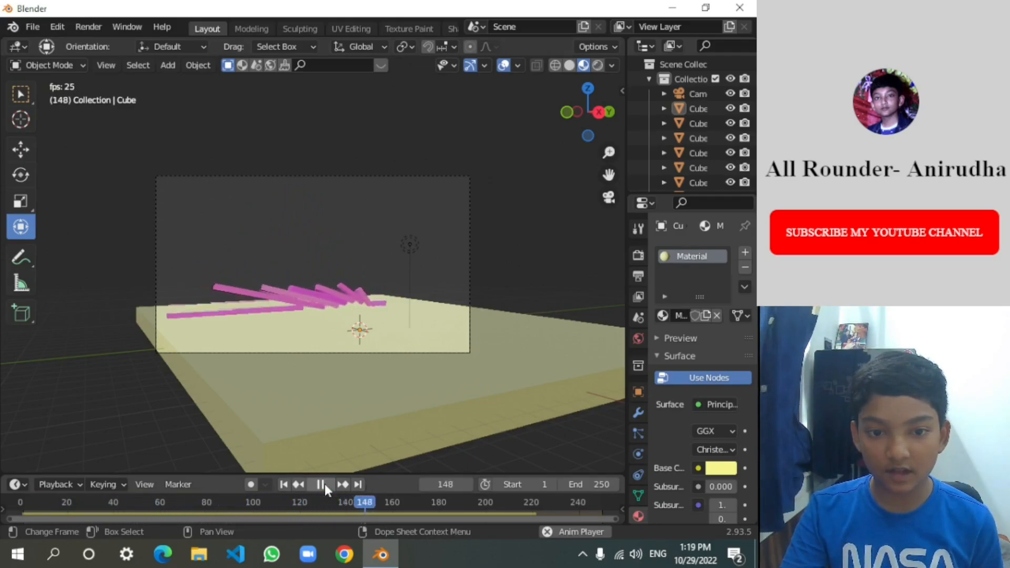
{"action": "left_click", "coordinate": [324, 485]}
{"action": "left_click_drag", "start_coordinate": [408, 500], "coordinate": [7, 494]}
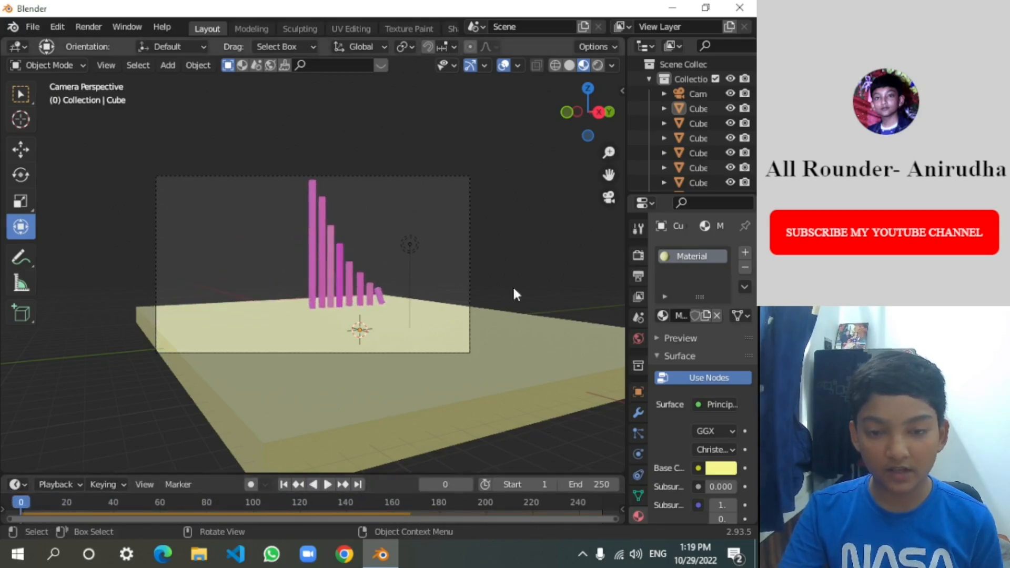
Select the camera and insert keyframes for its location and rotation at frame 0
{"action": "left_click", "coordinate": [469, 225]}
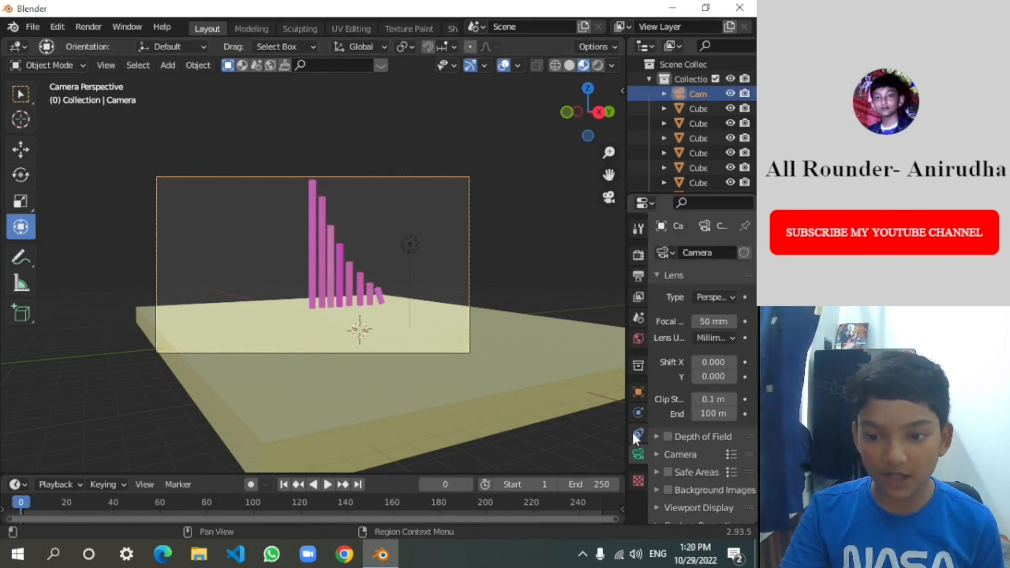
{"action": "left_click", "coordinate": [637, 390]}
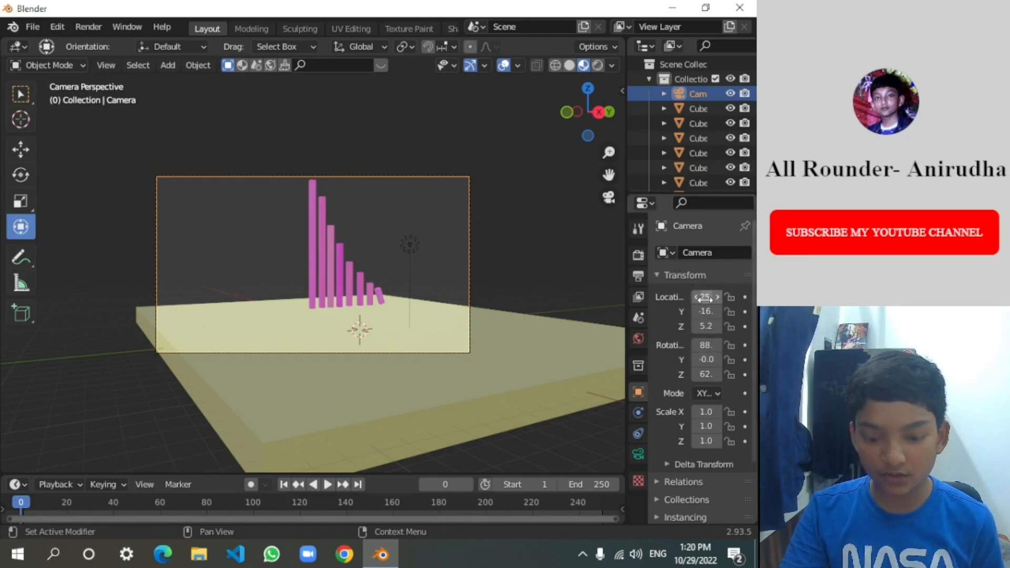
{"action": "key", "text": "i"}
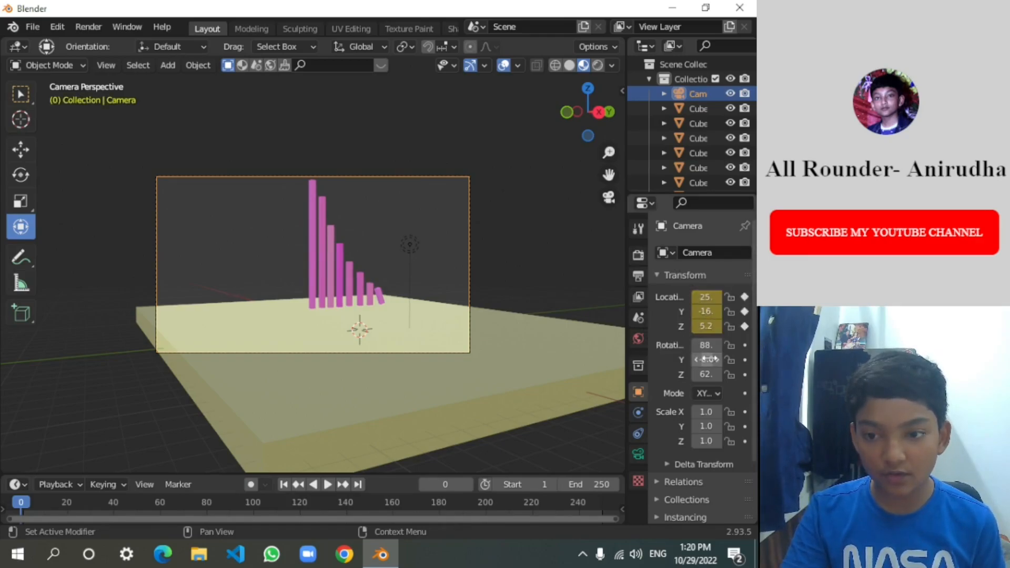
{"action": "key", "text": "i"}
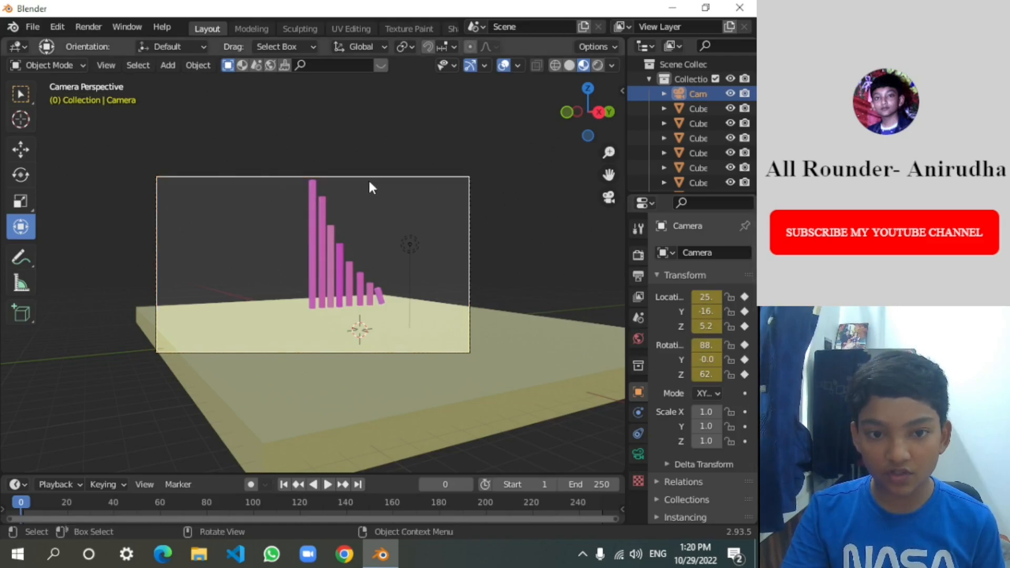
Enlarge the timeline area and move the playhead to frame 42
{"action": "left_click_drag", "start_coordinate": [389, 475], "coordinate": [391, 437]}
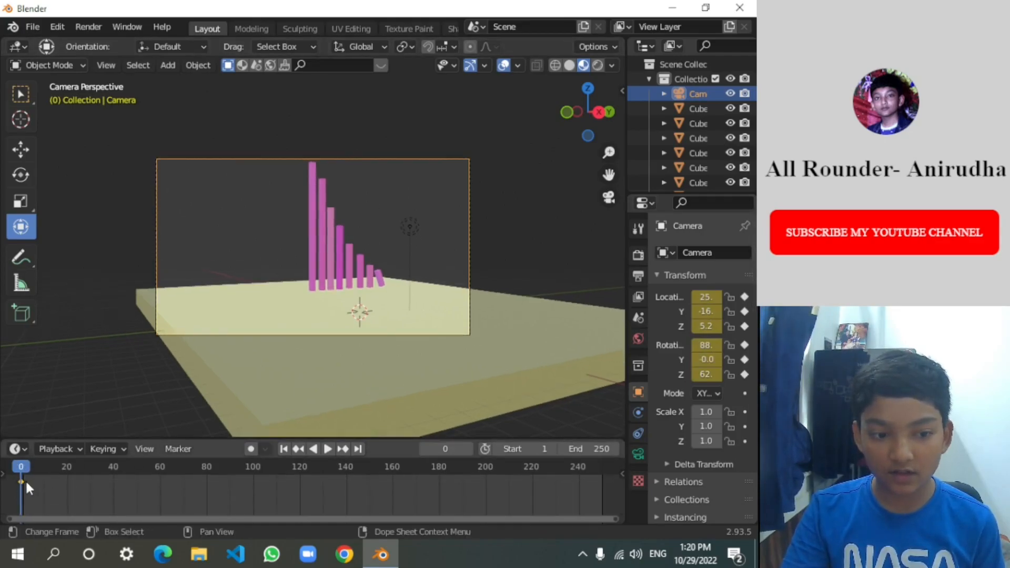
{"action": "key", "text": "space"}
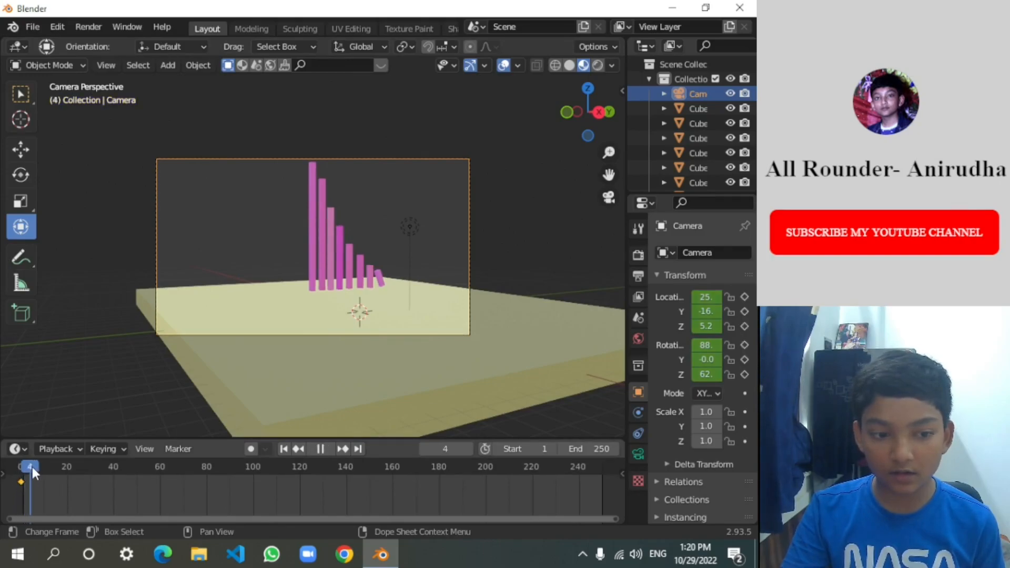
{"action": "left_click", "coordinate": [119, 466]}
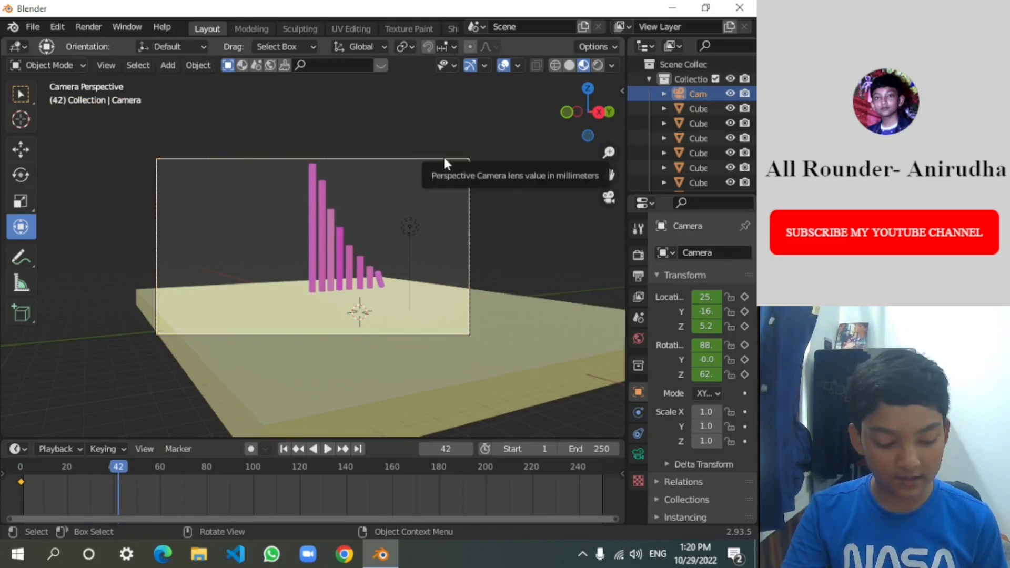
Fly the camera around to face the pillars nearly head-on and keyframe its location and rotation at frame 42
{"action": "key", "text": "shift+grave"}
{"action": "key", "text": "w"}
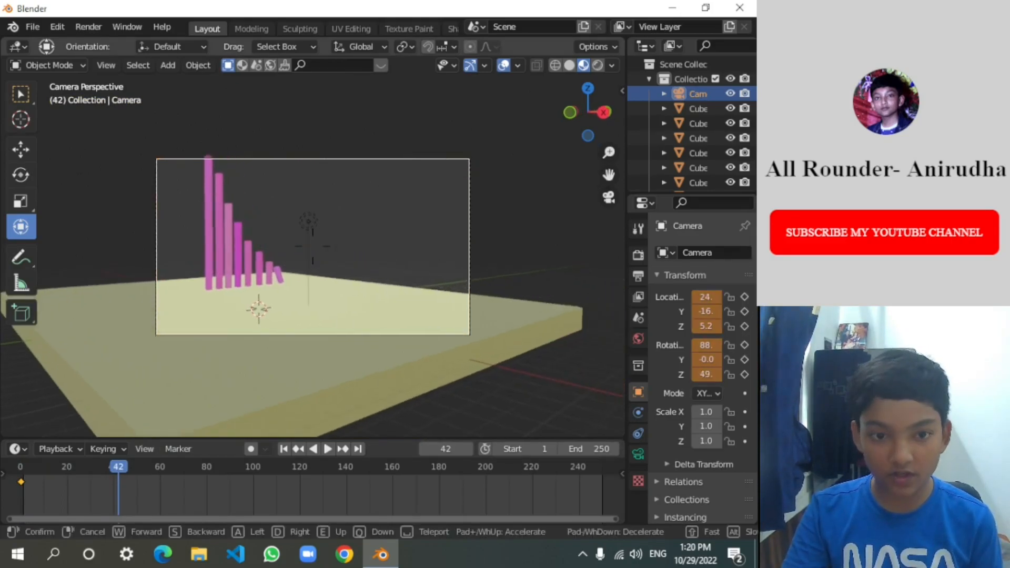
{"action": "key", "text": "d"}
{"action": "key", "text": "d"}
{"action": "key", "text": "w"}
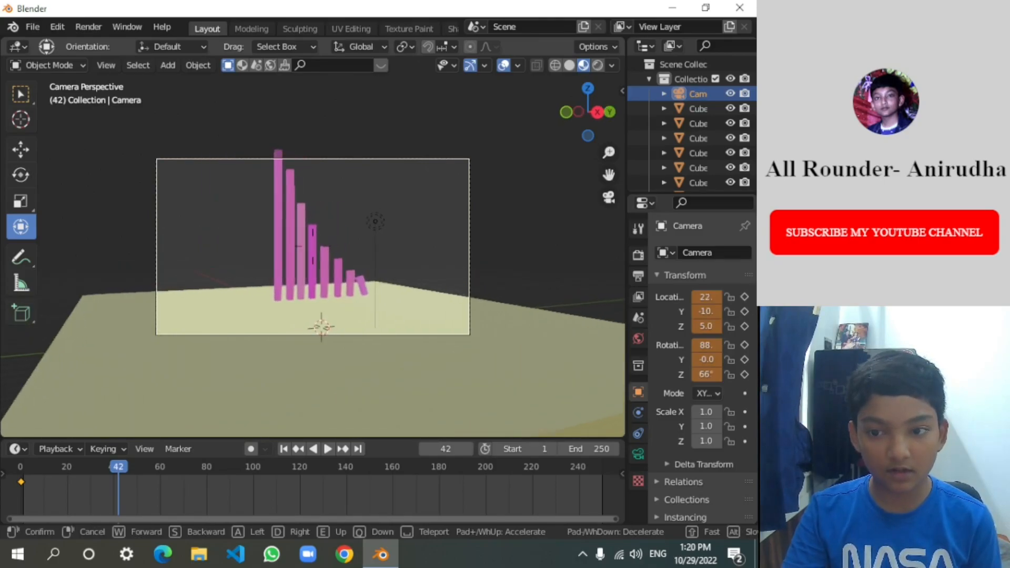
{"action": "key", "text": "s"}
{"action": "key", "text": "d"}
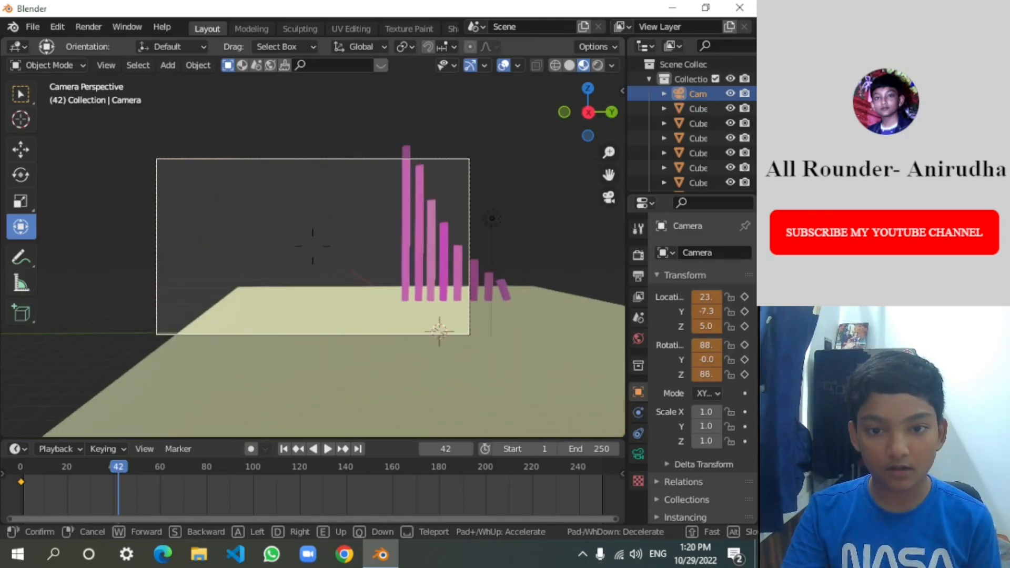
{"action": "key", "text": "s"}
{"action": "key", "text": "d"}
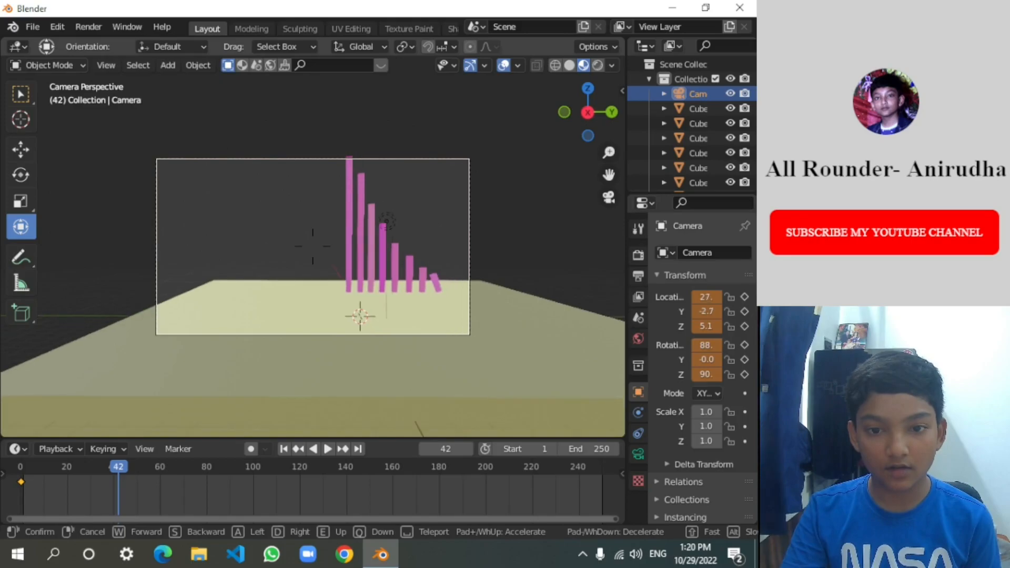
{"action": "key", "text": "d"}
{"action": "key", "text": "d"}
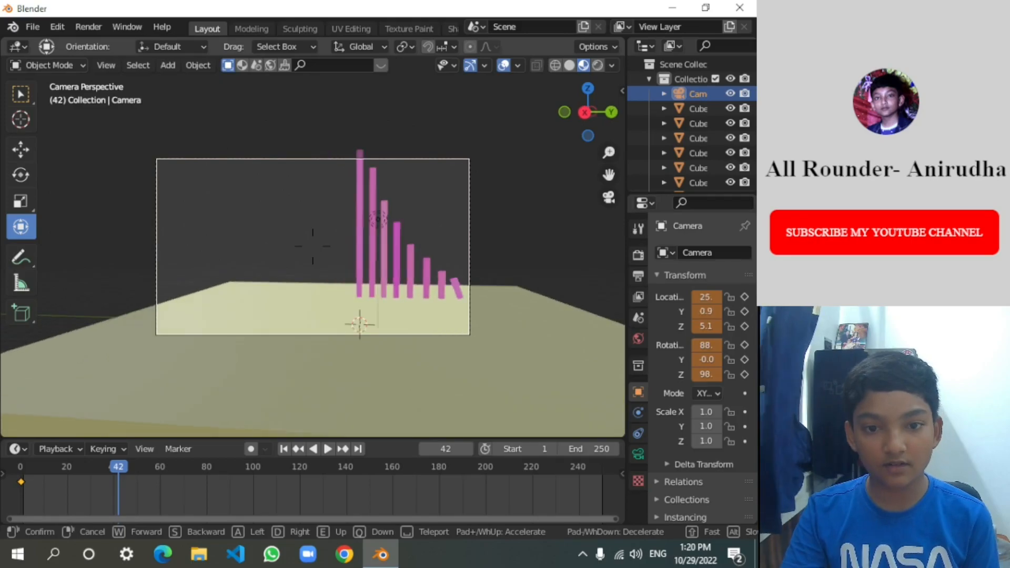
{"action": "key", "text": "s"}
{"action": "key", "text": "d"}
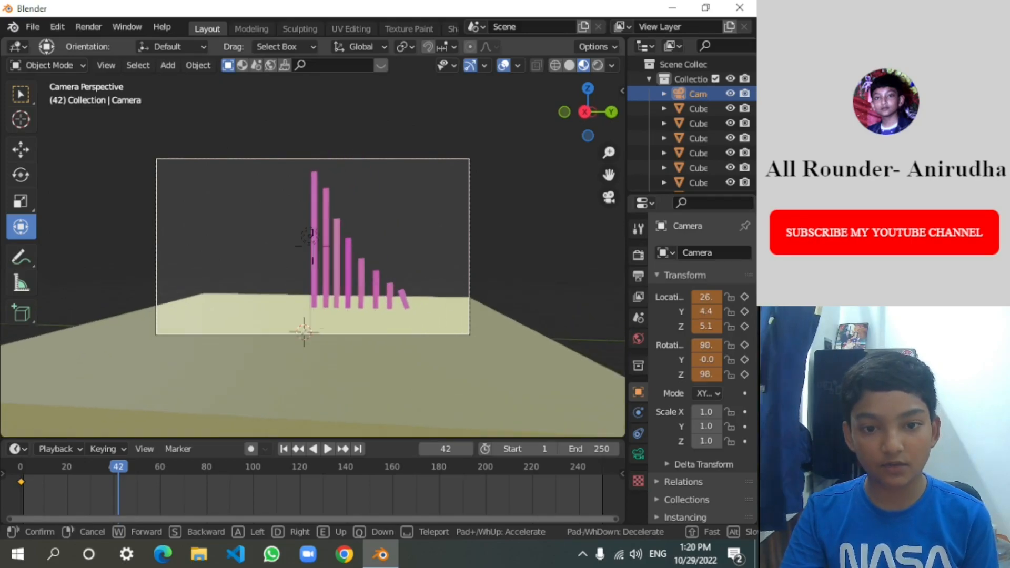
{"action": "key", "text": "d"}
{"action": "key", "text": "w"}
{"action": "left_click", "coordinate": [312, 245]}
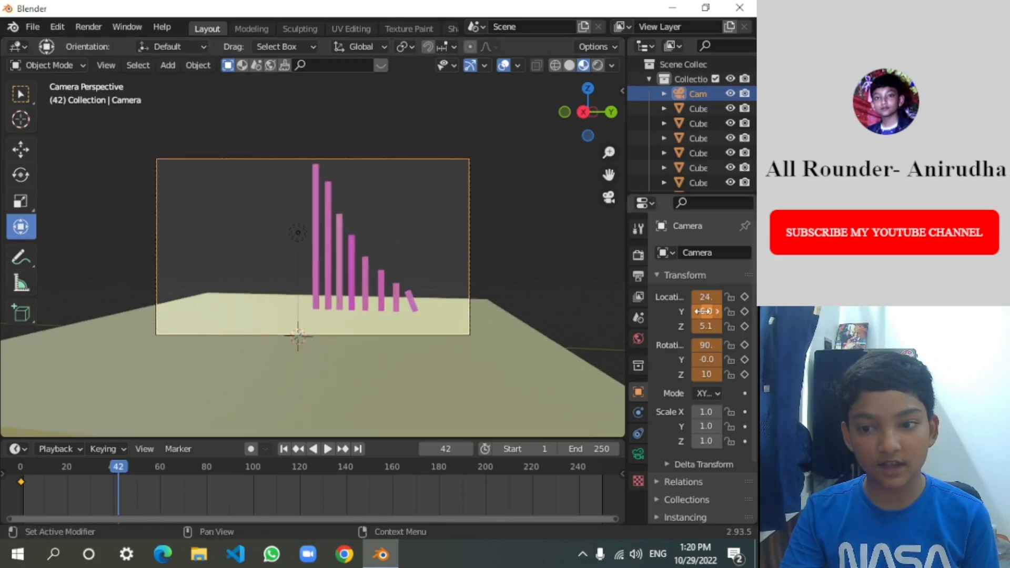
{"action": "key", "text": "i"}
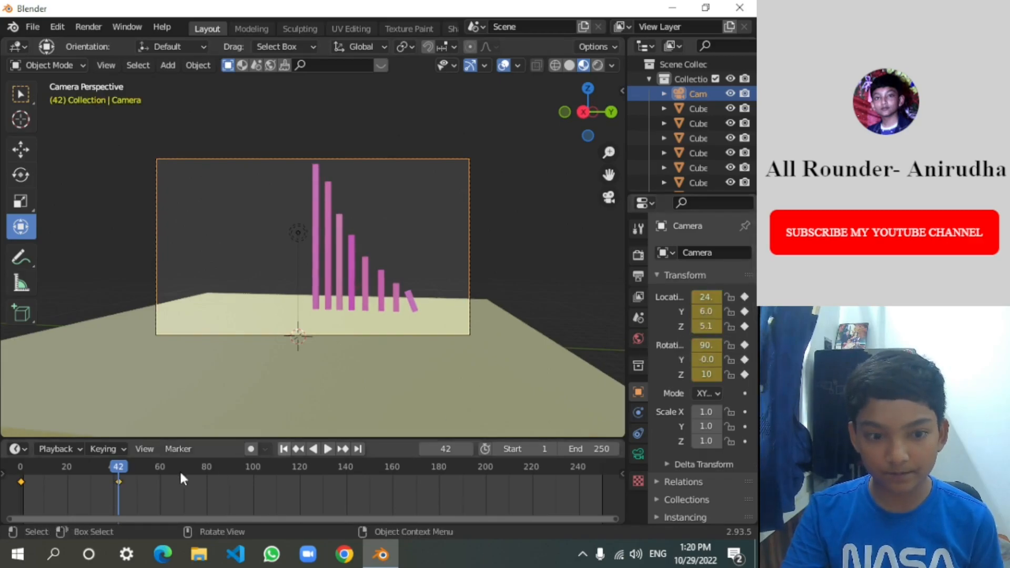
Play and scrub the camera animation from frame 0 to check how the camera moves between the two keyframes
{"action": "left_click_drag", "start_coordinate": [51, 466], "coordinate": [5, 473]}
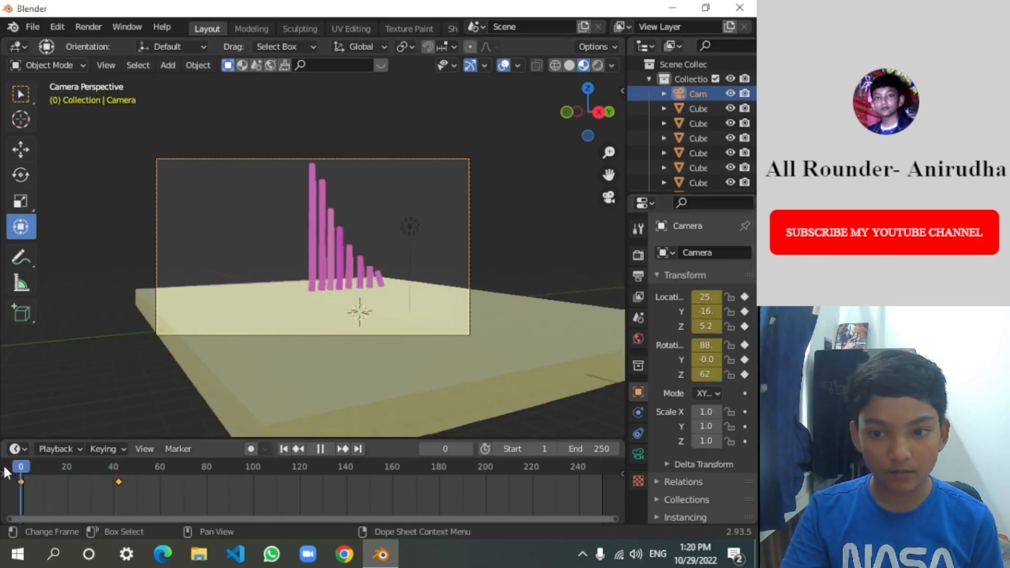
{"action": "left_click", "coordinate": [327, 449]}
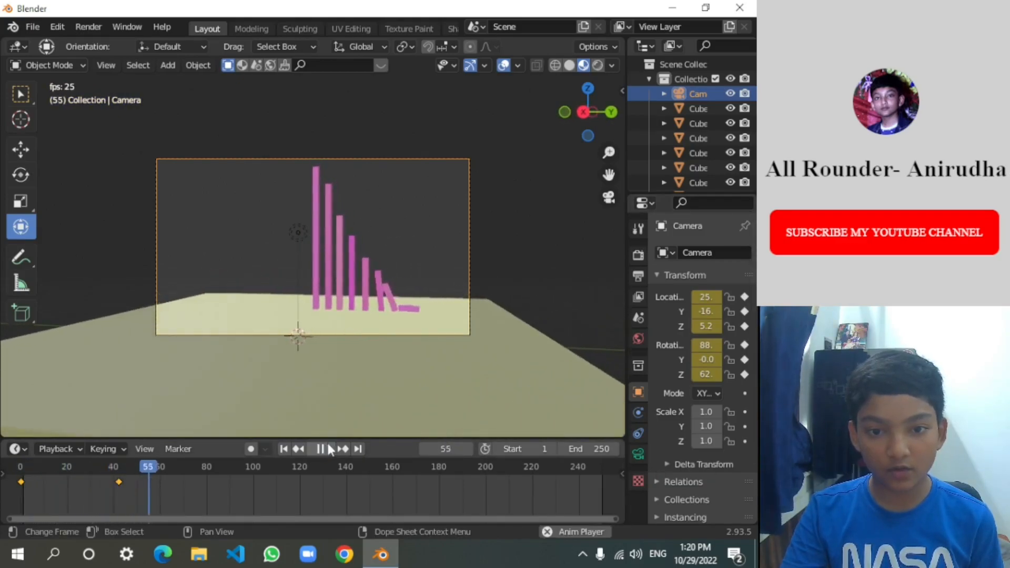
{"action": "left_click", "coordinate": [322, 449]}
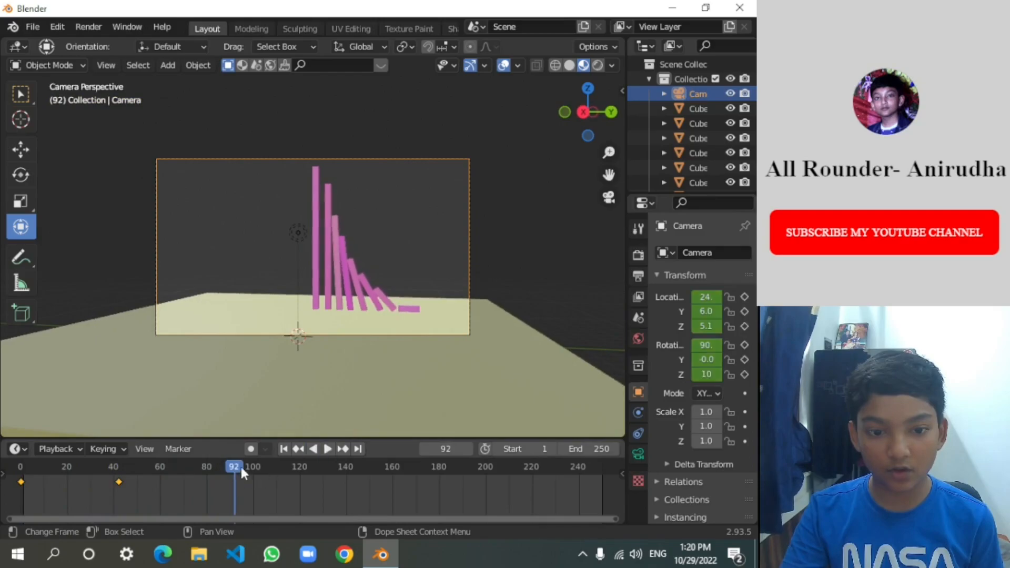
{"action": "left_click", "coordinate": [284, 449]}
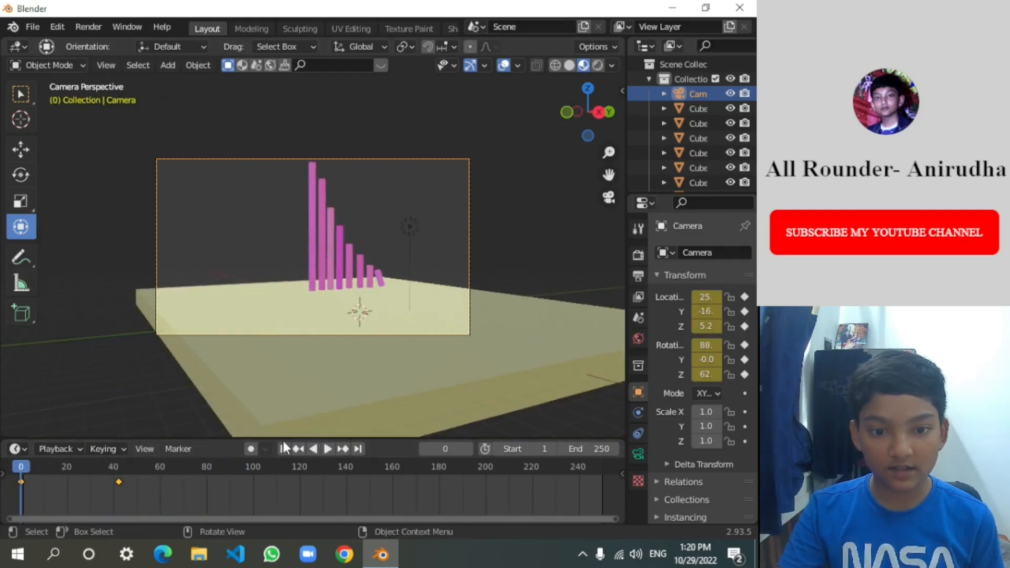
{"action": "left_click", "coordinate": [318, 447]}
{"action": "left_click", "coordinate": [319, 448]}
{"action": "left_click", "coordinate": [14, 483]}
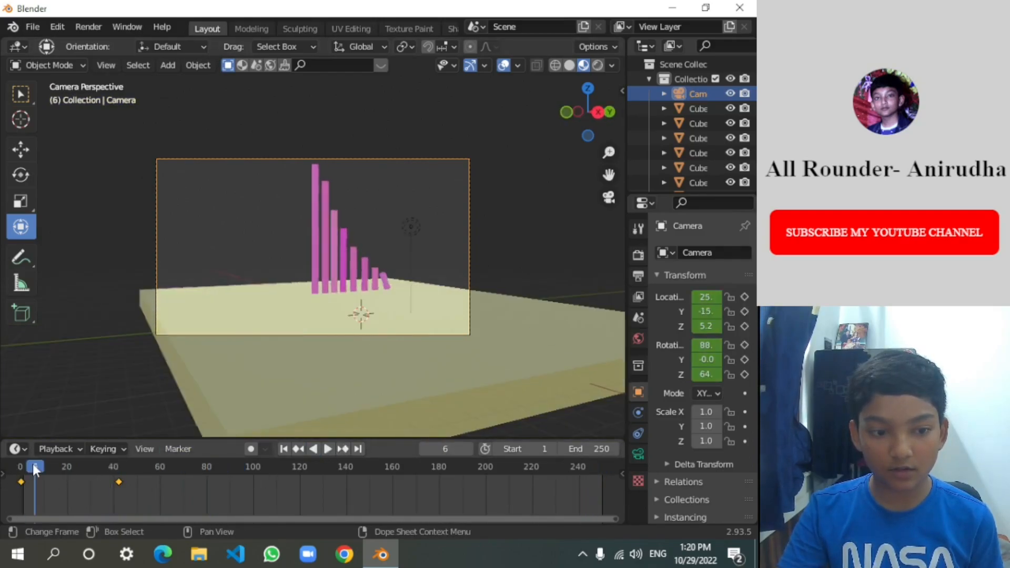
{"action": "left_click", "coordinate": [322, 451]}
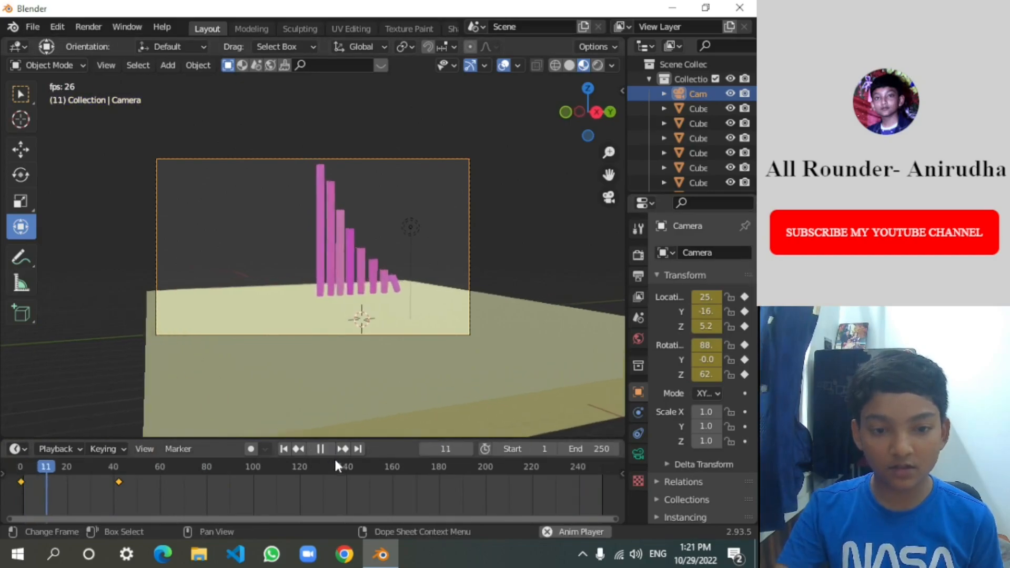
{"action": "left_click", "coordinate": [321, 447]}
{"action": "left_click", "coordinate": [50, 468]}
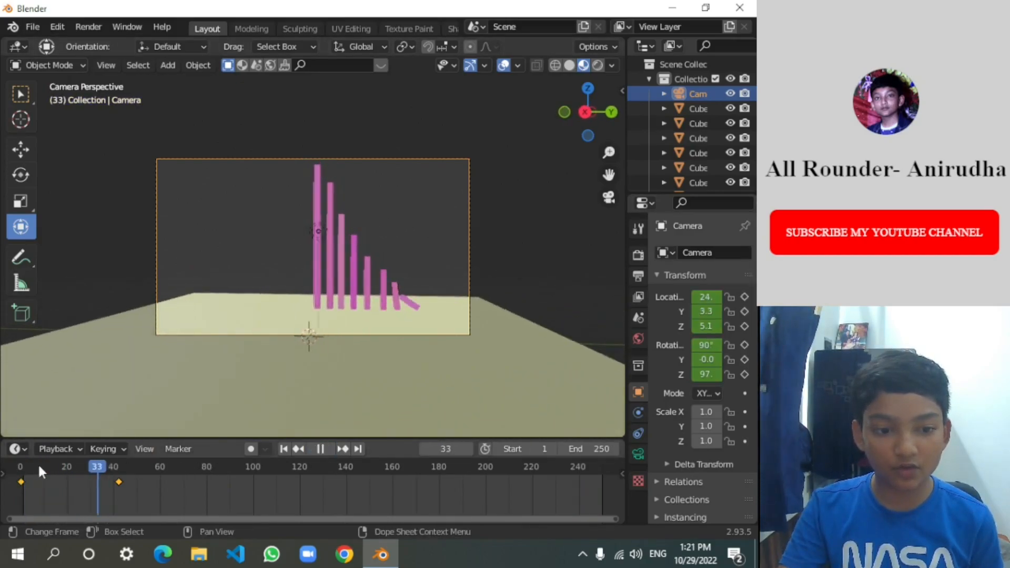
Shift both camera keyframes one frame later, to frames 1 and 43, and preview from the start
{"action": "mouse_move", "coordinate": [119, 482]}
{"action": "left_mouse_down"}
{"action": "mouse_move", "coordinate": [171, 484]}
{"action": "mouse_move", "coordinate": [121, 486]}
{"action": "left_mouse_up"}
{"action": "left_click", "coordinate": [22, 473]}
{"action": "key", "text": "space"}
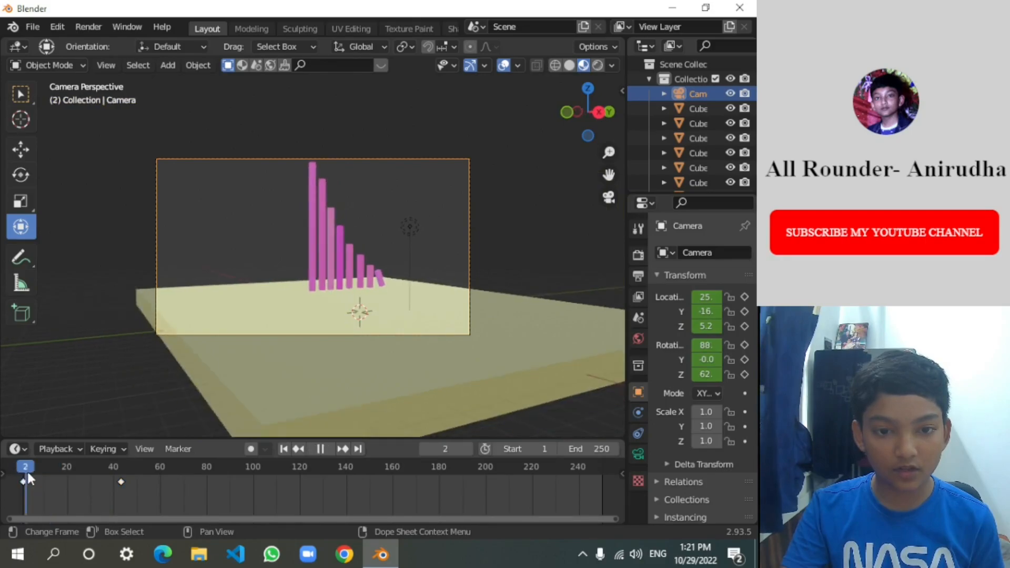
{"action": "key", "text": "space"}
Delay the second camera keyframe to about frame 106, replaying the animation from the start to check the slower camera move
{"action": "left_click_drag", "start_coordinate": [121, 485], "coordinate": [230, 486]}
{"action": "left_click", "coordinate": [21, 474]}
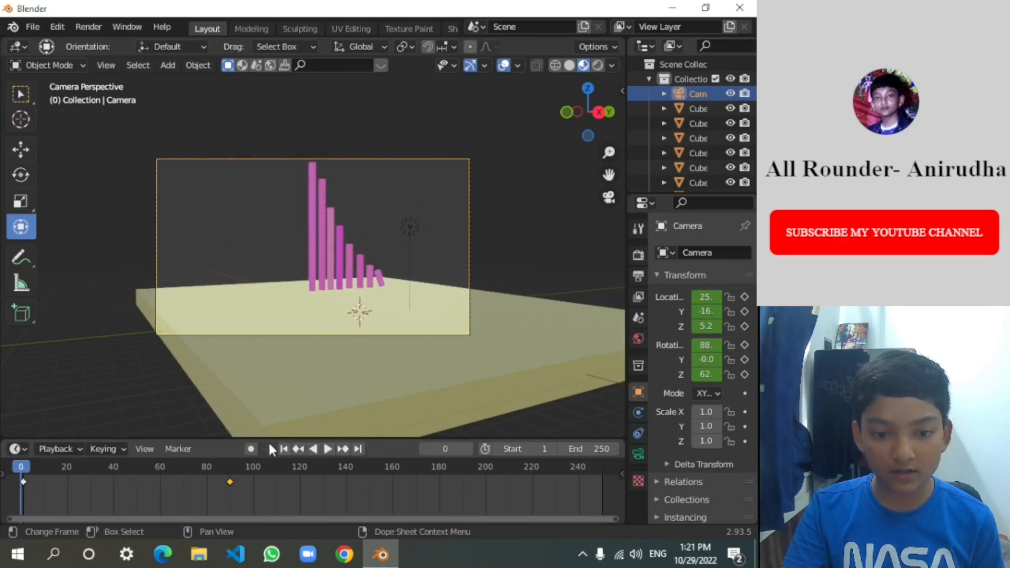
{"action": "left_click", "coordinate": [330, 449]}
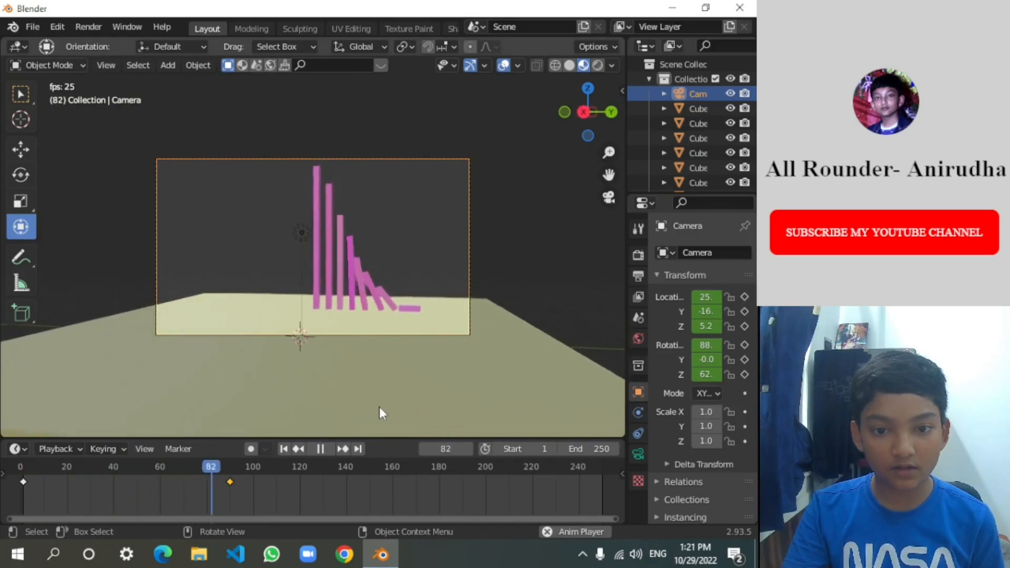
{"action": "left_click", "coordinate": [321, 450]}
{"action": "left_click_drag", "start_coordinate": [230, 482], "coordinate": [20, 469]}
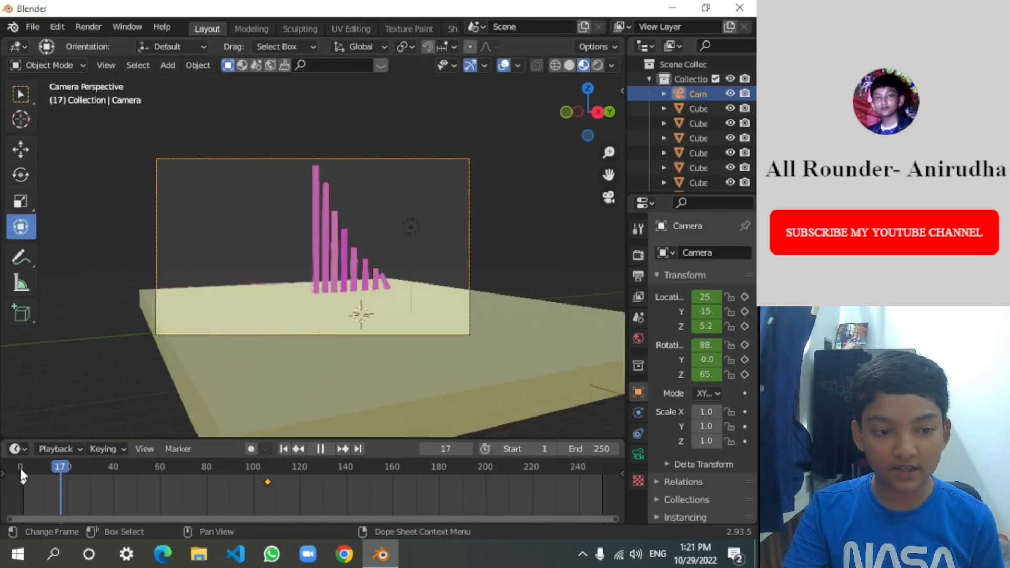
{"action": "left_click", "coordinate": [330, 448]}
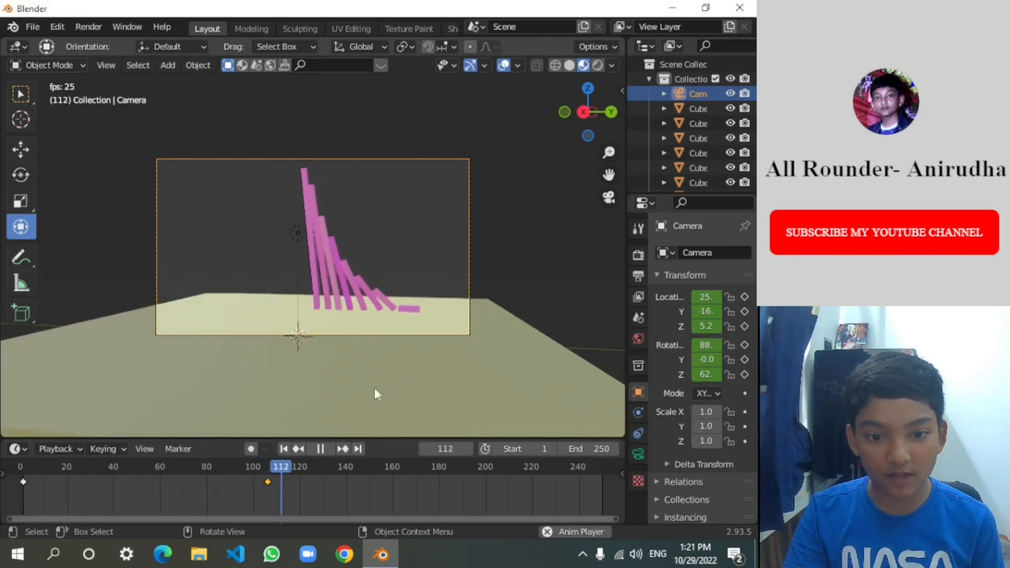
{"action": "left_click", "coordinate": [320, 449]}
Move the playhead to frame 140, inspect the leaning pillars from the left and in perspective, and return to the camera view
{"action": "left_click_drag", "start_coordinate": [317, 469], "coordinate": [345, 469]}
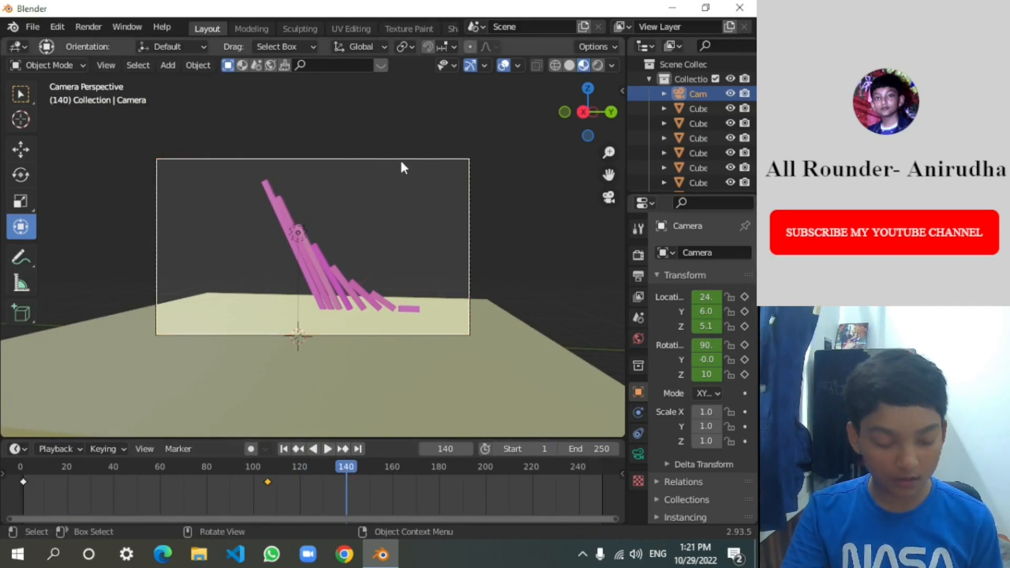
{"action": "key", "text": "grave"}
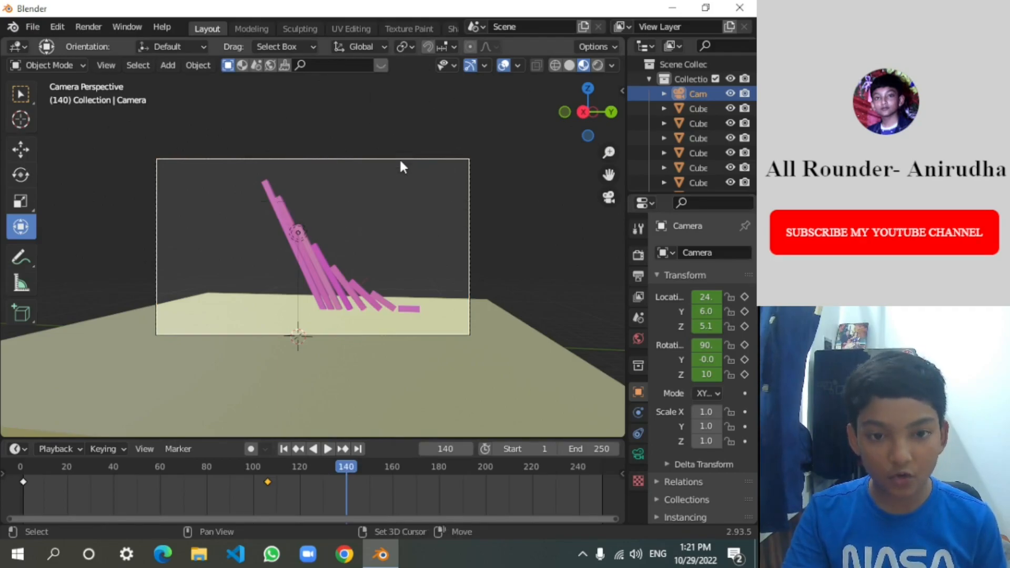
{"action": "key", "text": "grave"}
{"action": "left_click", "coordinate": [377, 163]}
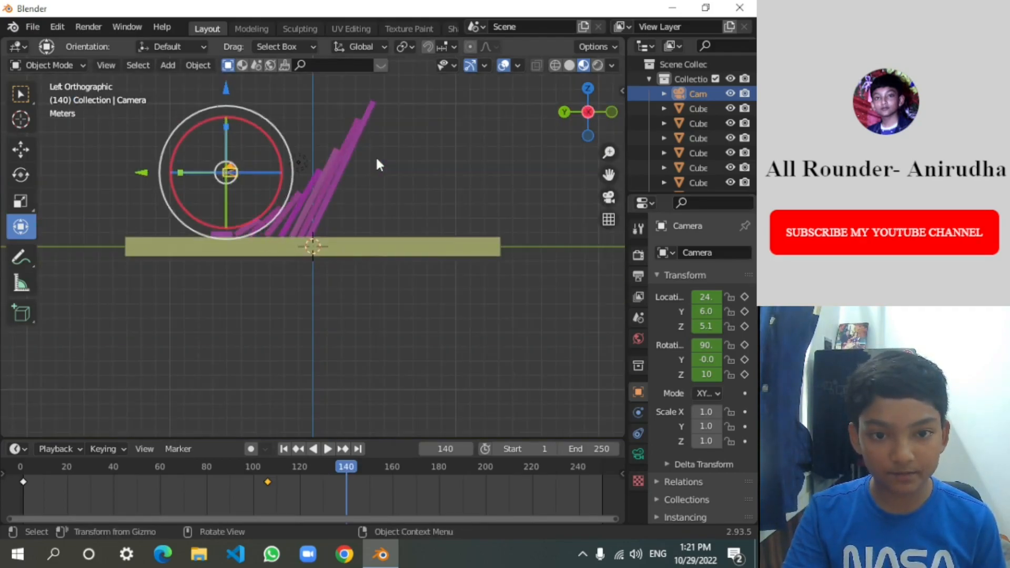
{"action": "left_click_drag", "start_coordinate": [596, 116], "coordinate": [653, 182]}
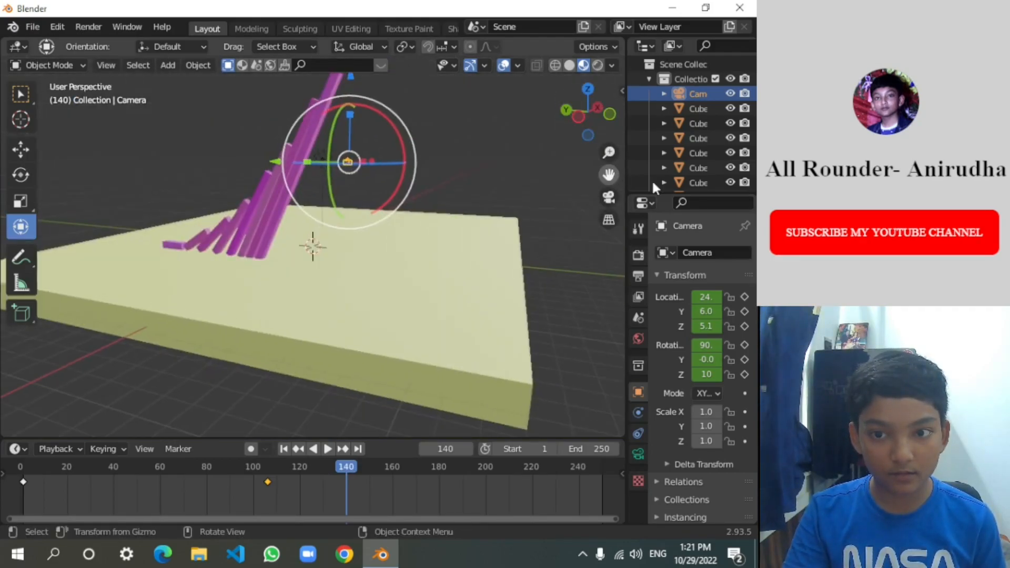
{"action": "left_click", "coordinate": [613, 202]}
{"action": "key", "text": "grave"}
{"action": "key", "text": "Escape"}
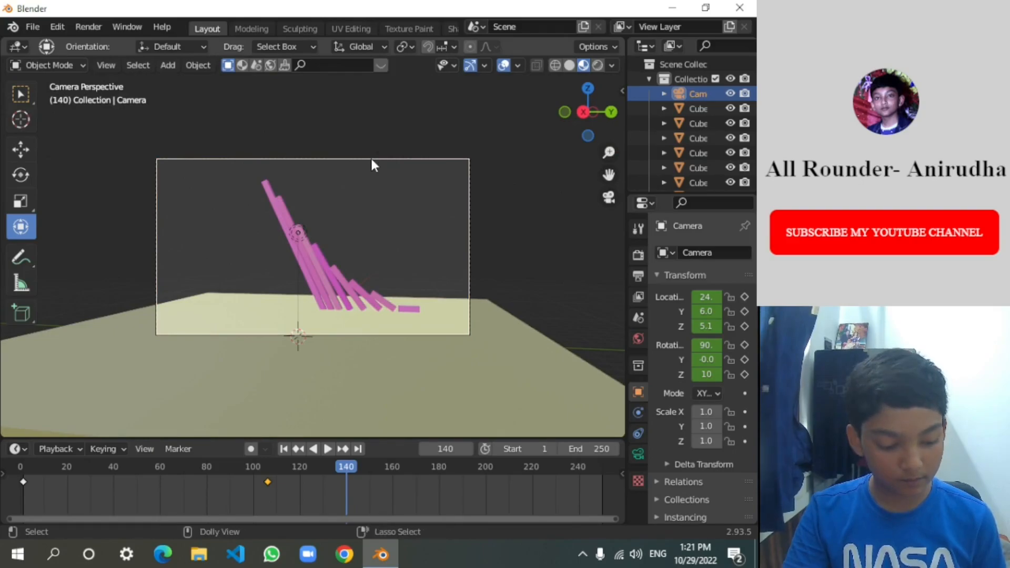
Fly the camera at frame 140 around the toppling pillars to a raised, angled viewpoint on the side of the shortest one
{"action": "key", "text": "shift+grave"}
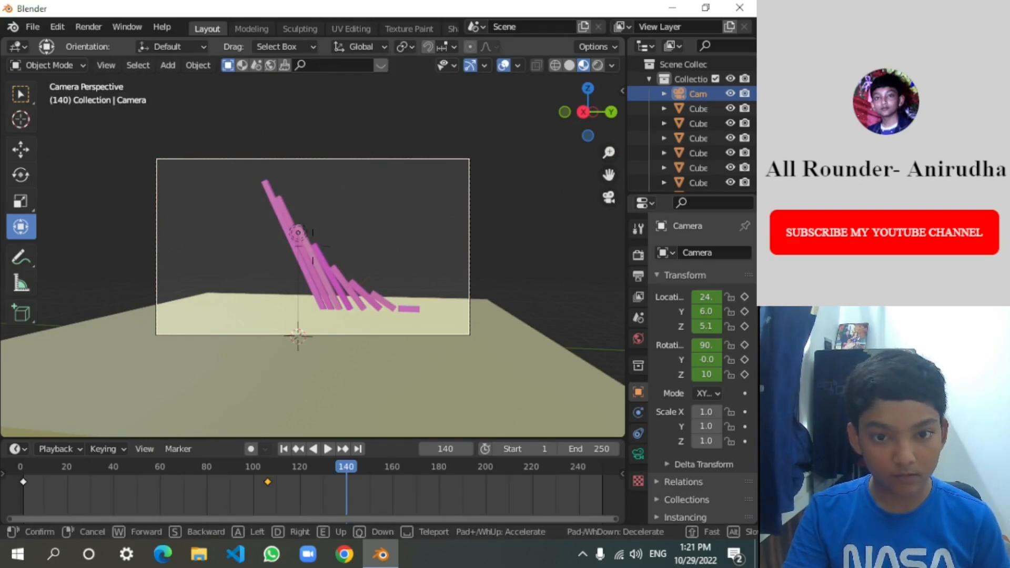
{"action": "key", "text": "w"}
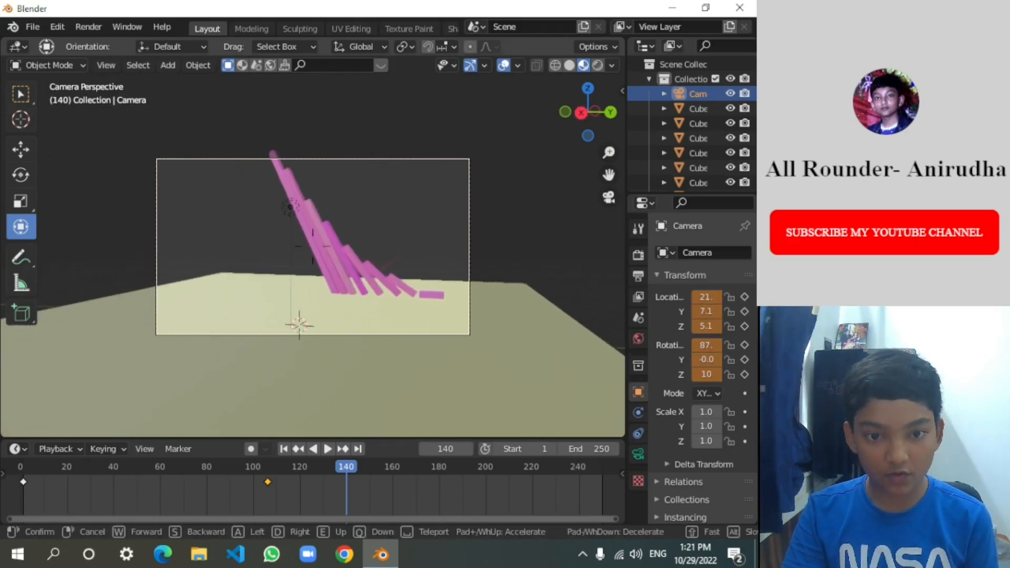
{"action": "key", "text": "w"}
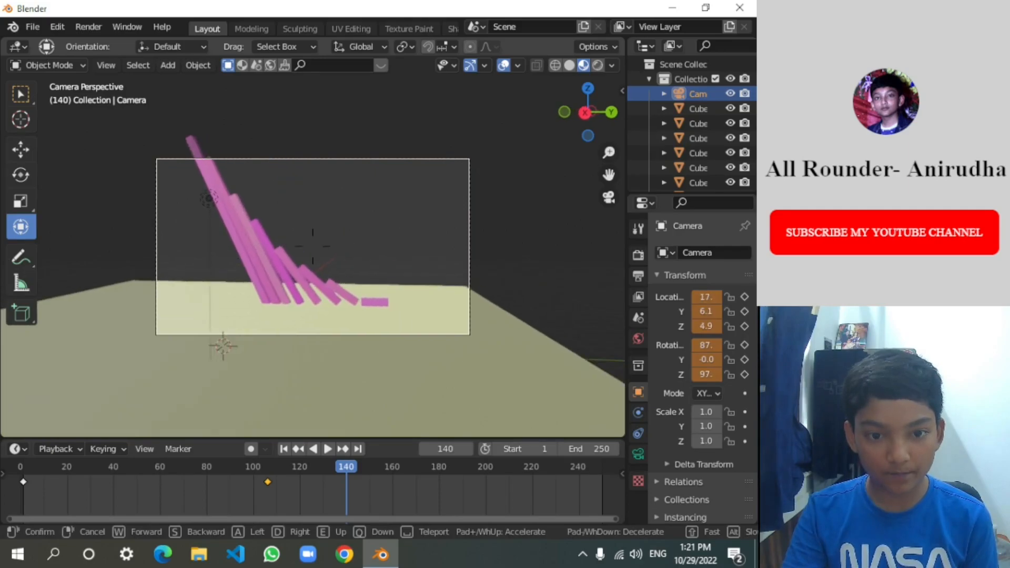
{"action": "key", "text": "w"}
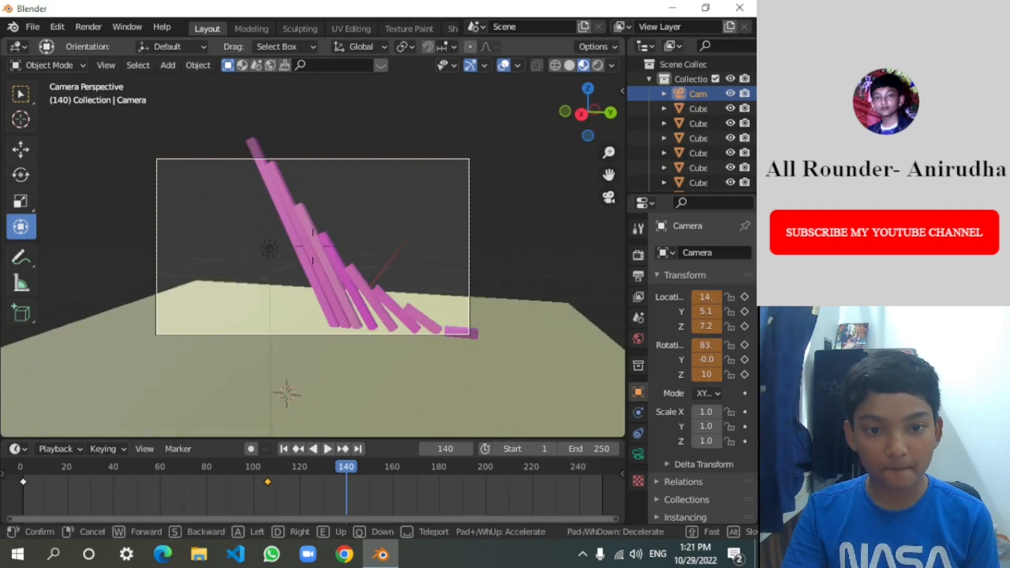
{"action": "key", "text": "d"}
{"action": "key", "text": "d"}
{"action": "key", "text": "s"}
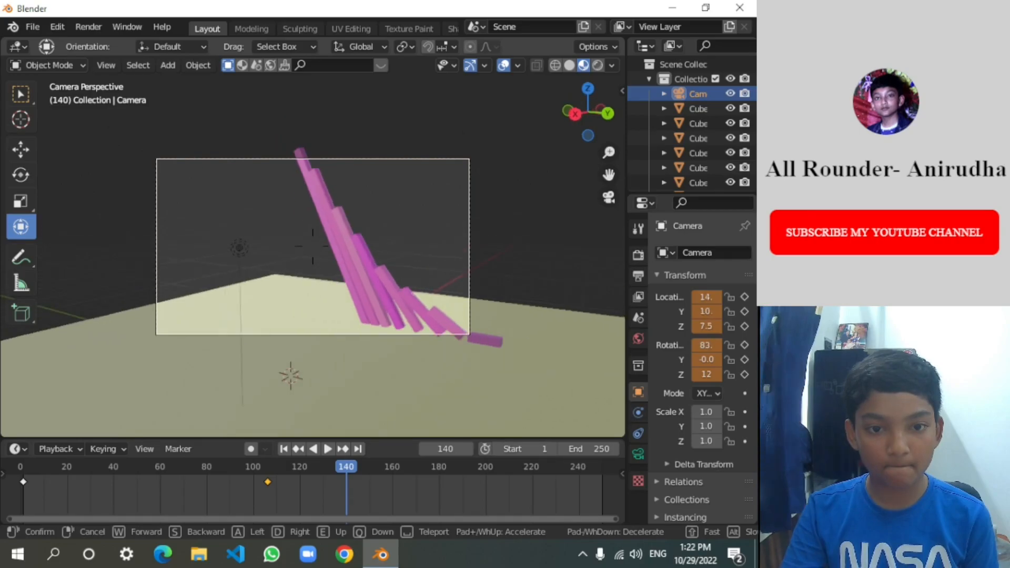
{"action": "key", "text": "s"}
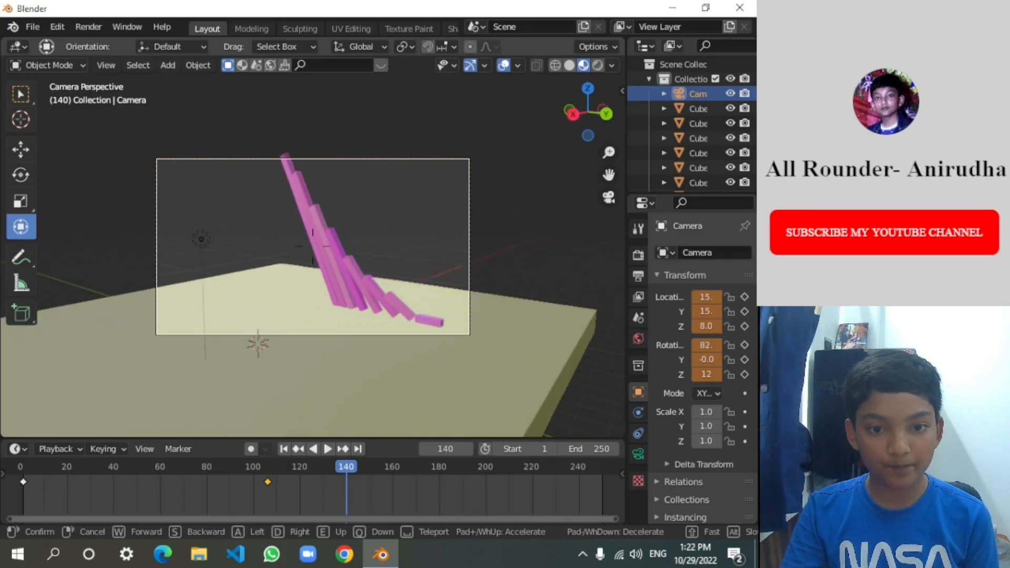
{"action": "key", "text": "s"}
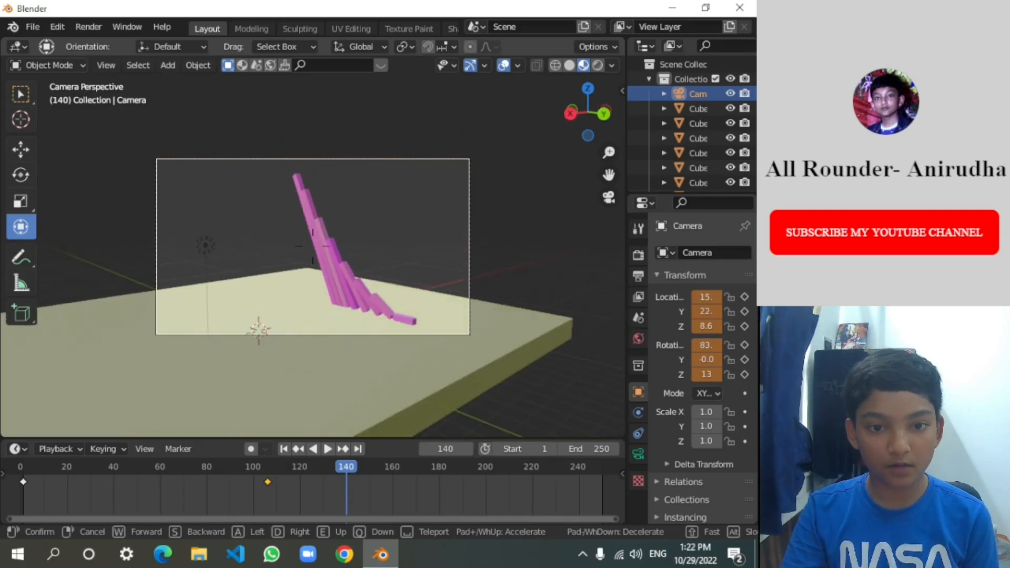
{"action": "key", "text": "d"}
{"action": "key", "text": "w"}
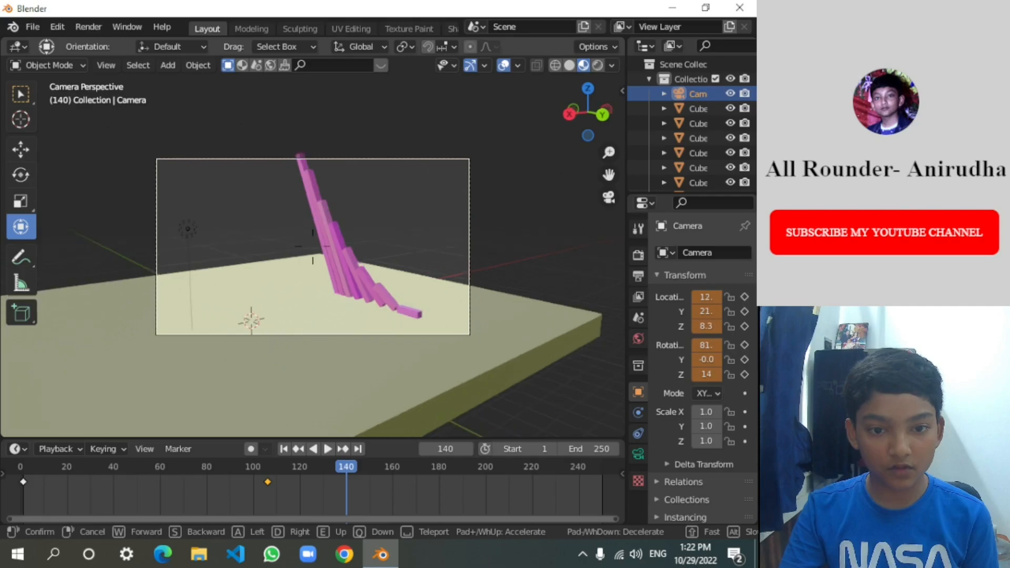